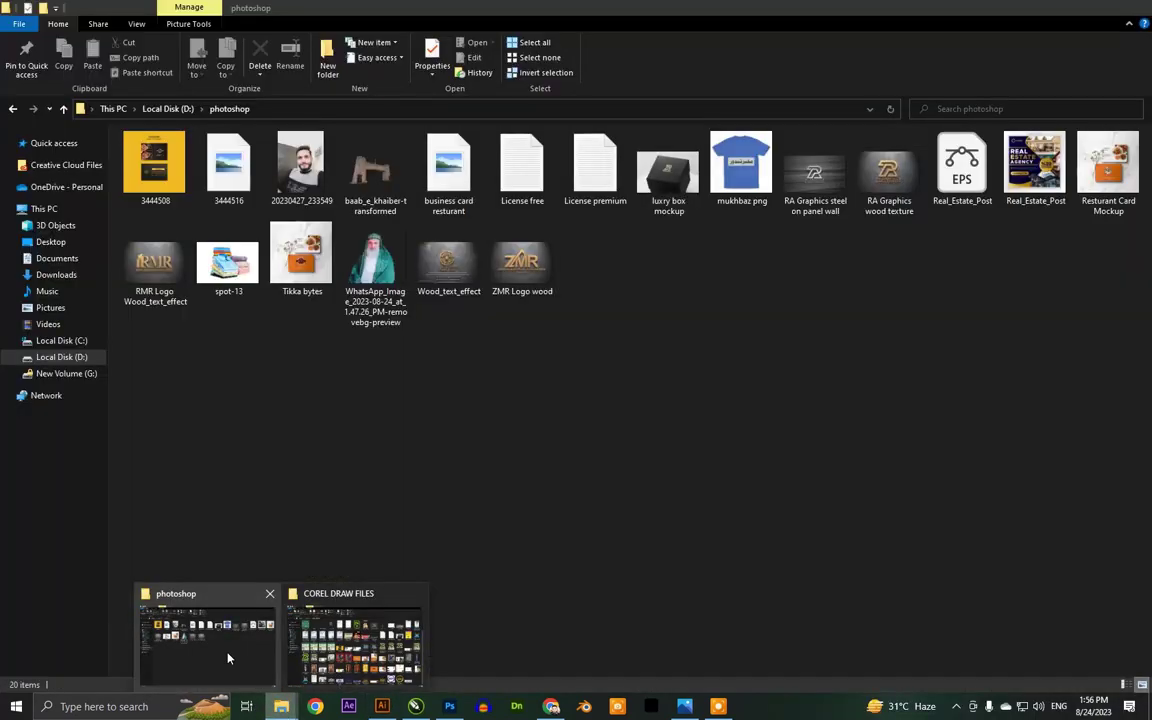
# - Bring up the photoshop folder and drag the WhatsApp portrait PNG toward Illustrator
pyautogui.click(228, 657)
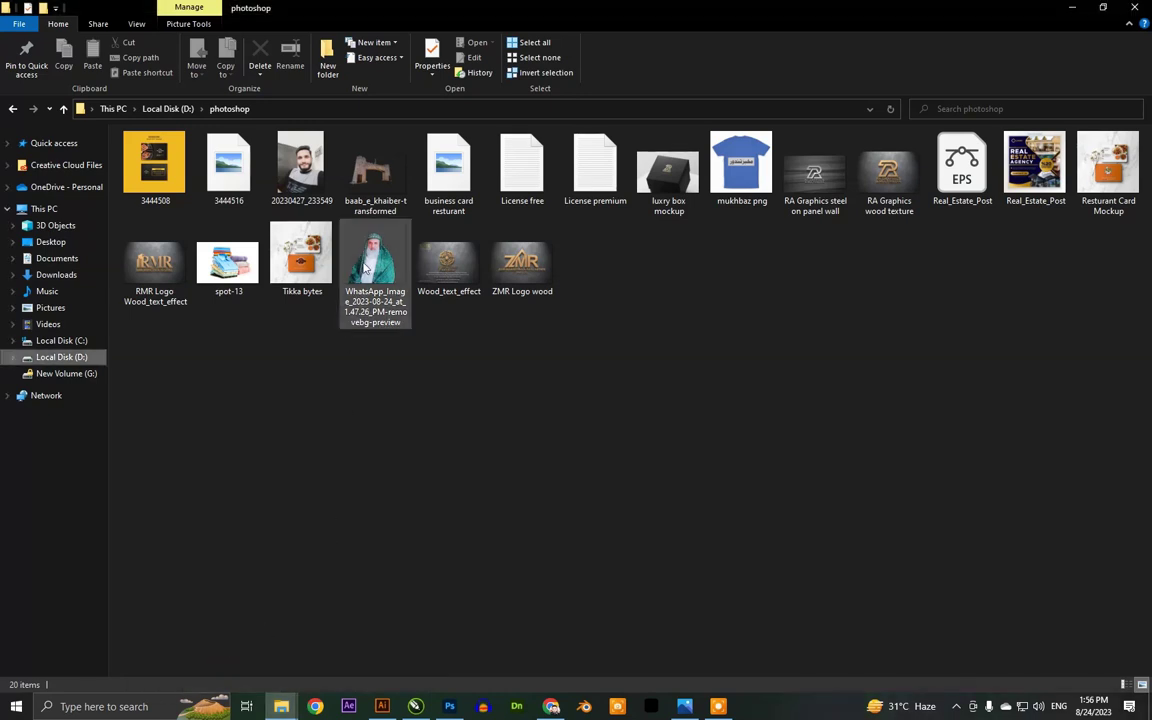
pyautogui.moveTo(374, 275); pyautogui.dragTo(370, 692)
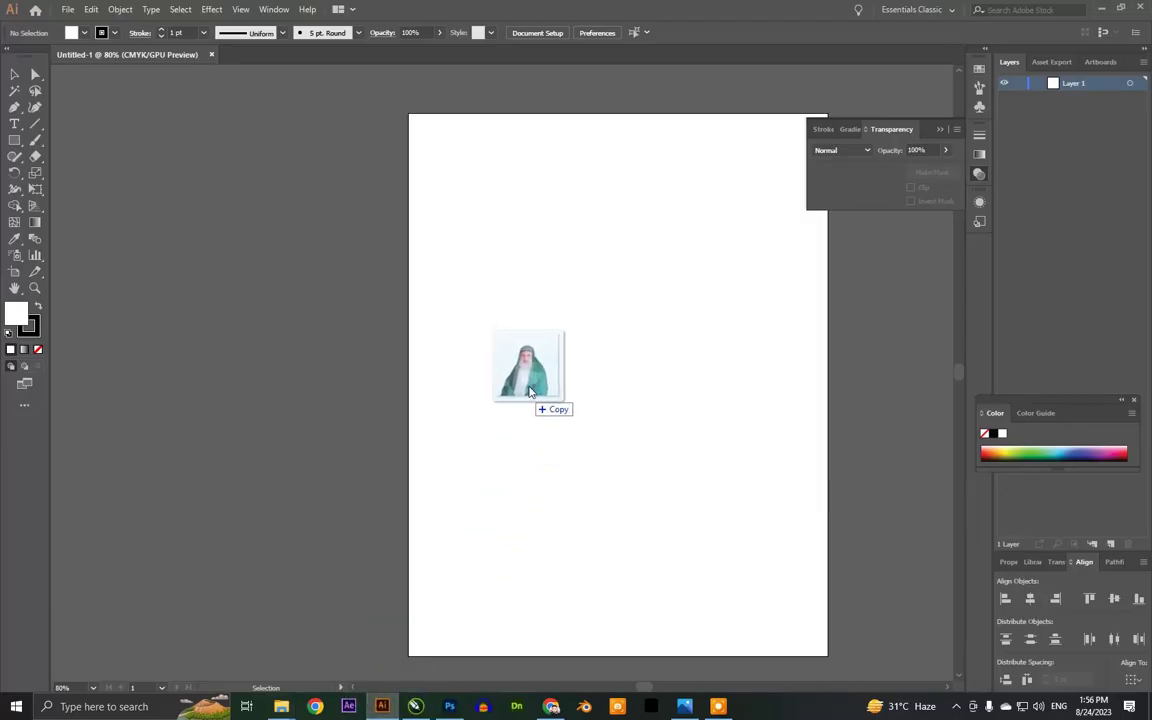
# - Drop the WhatsApp portrait onto the artboard and scale it to about 397.6 × 397.26 pt
pyautogui.moveTo(370, 691); pyautogui.dragTo(535, 372)
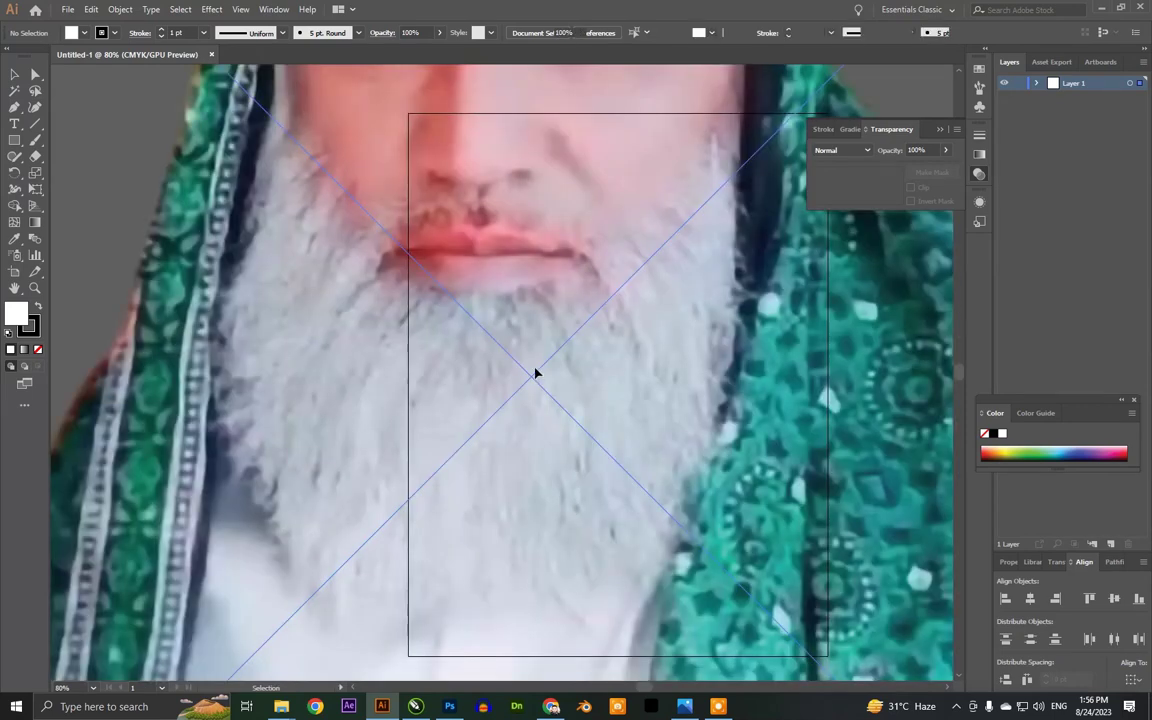
pyautogui.scroll(-2, 535, 372)
pyautogui.scroll(-2, 535, 372)
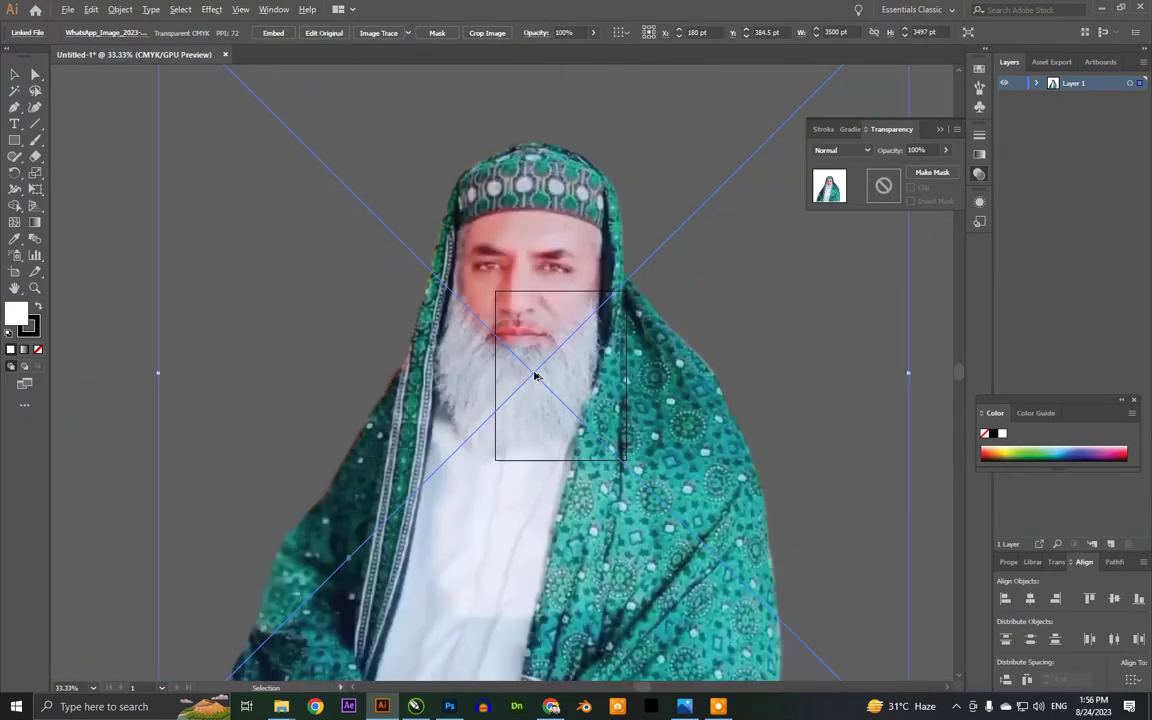
pyautogui.scroll(-2, 533, 377)
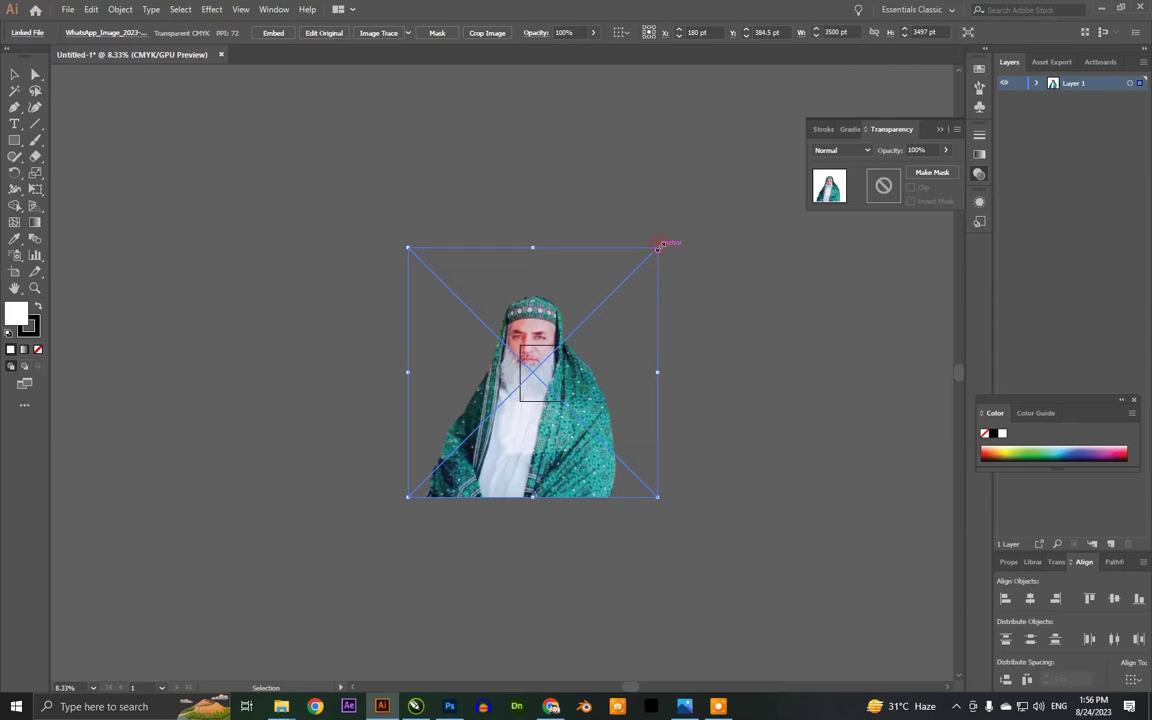
pyautogui.moveTo(658, 246); pyautogui.dragTo(537, 409)
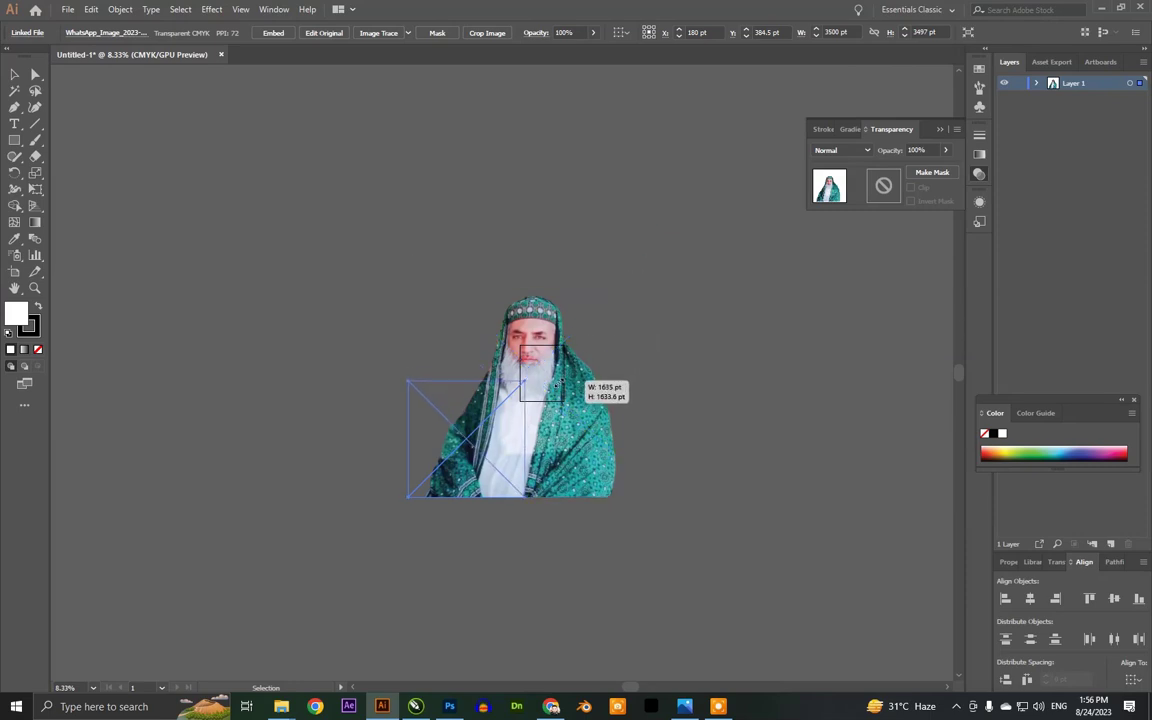
pyautogui.moveTo(537, 409)
pyautogui.mouseDown()
pyautogui.moveTo(473, 433)
pyautogui.moveTo(545, 372)
pyautogui.moveTo(538, 383)
pyautogui.mouseUp()
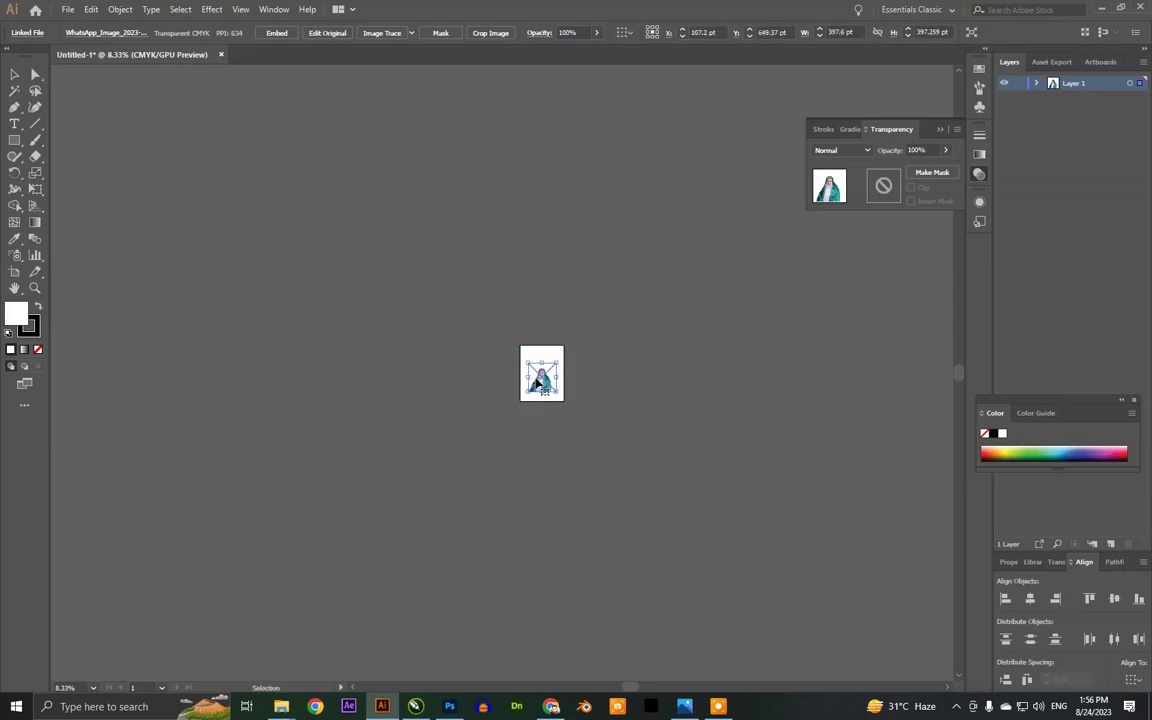
pyautogui.scroll(2, 553, 368)
pyautogui.scroll(3, 556, 370)
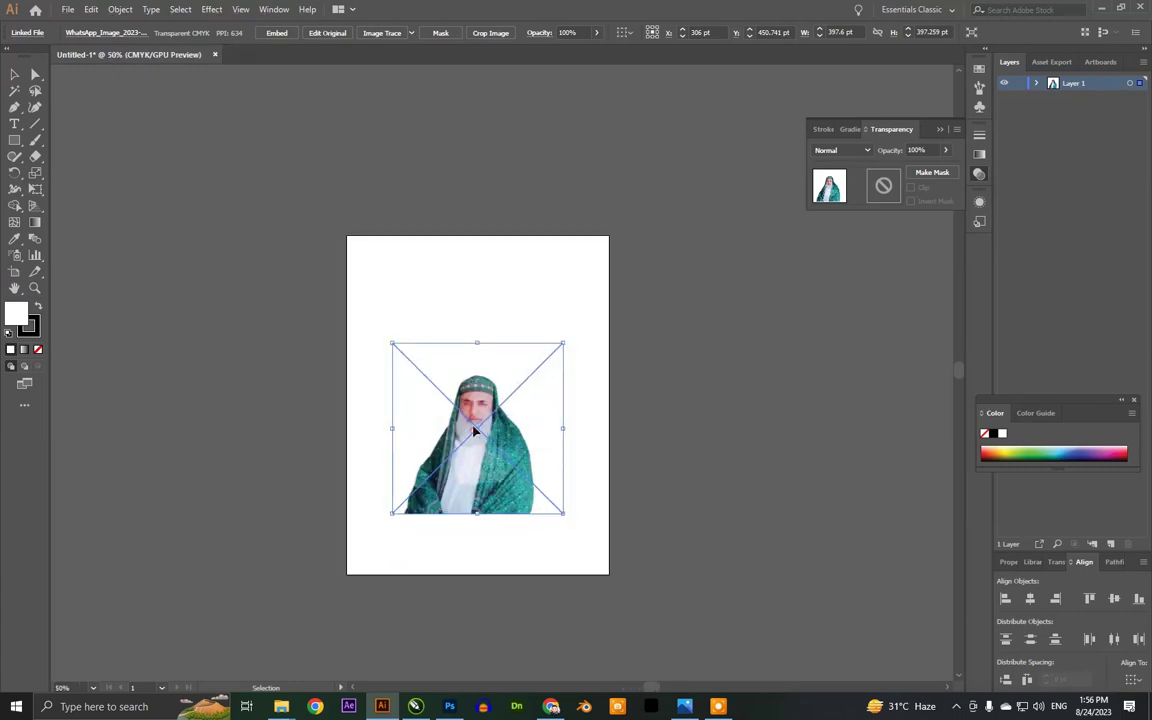
pyautogui.scroll(2, 474, 405)
pyautogui.scroll(-1, 475, 400)
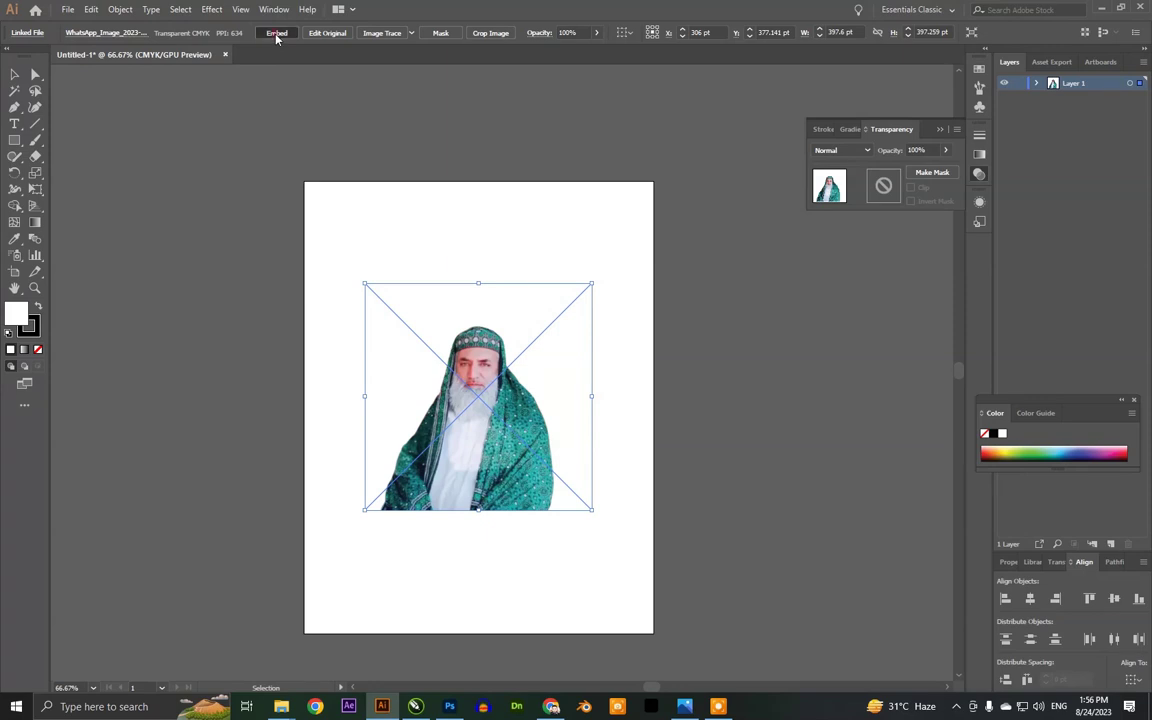
# - Draw a white 337.2 × 328.8 pt ellipse over the head and shoulders, then select it with the portrait
pyautogui.click(375, 163)
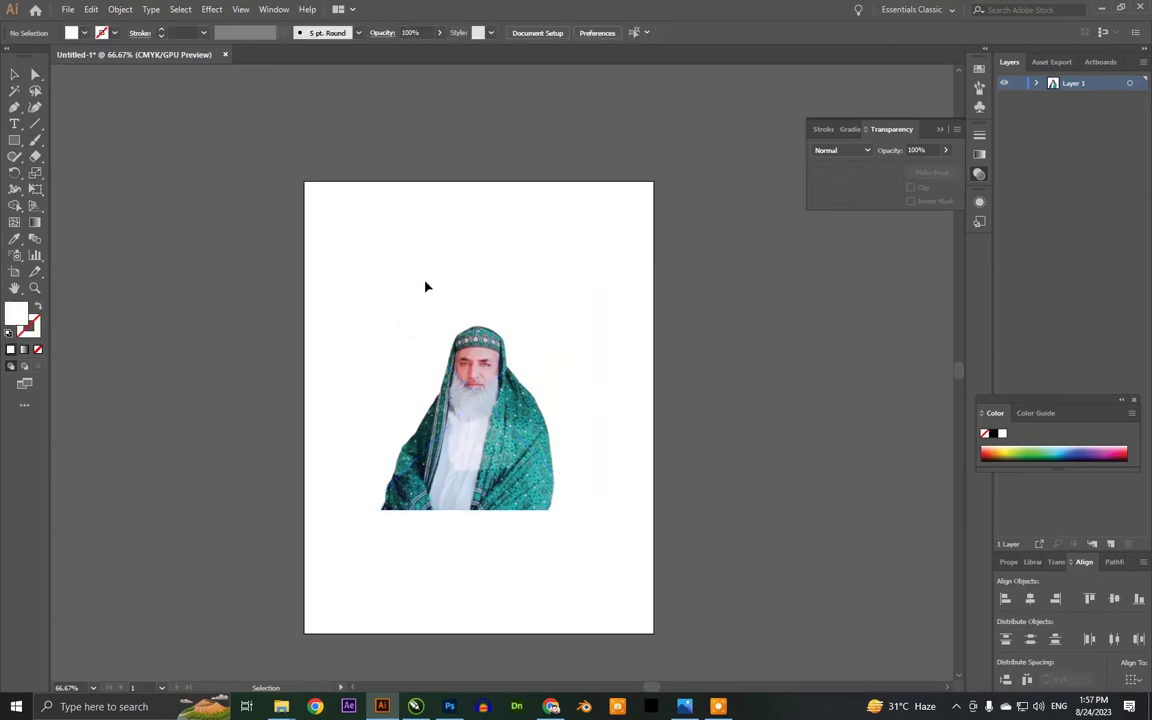
pyautogui.moveTo(14, 140); pyautogui.dragTo(67, 154)
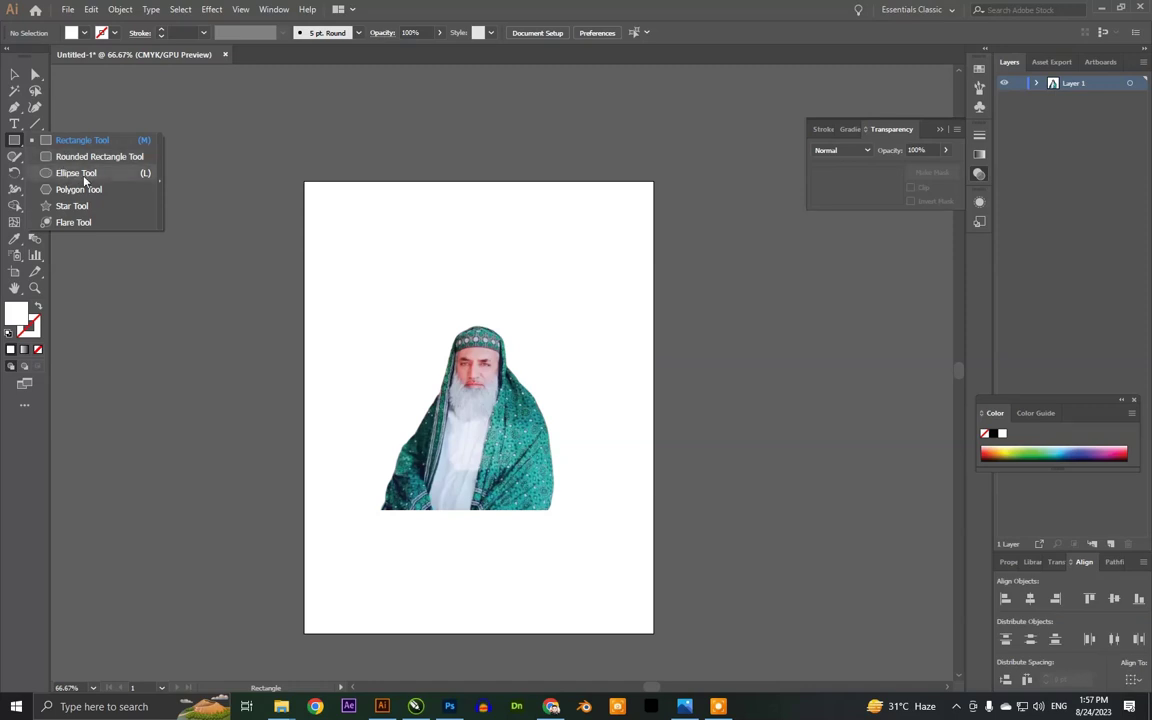
pyautogui.click(89, 175)
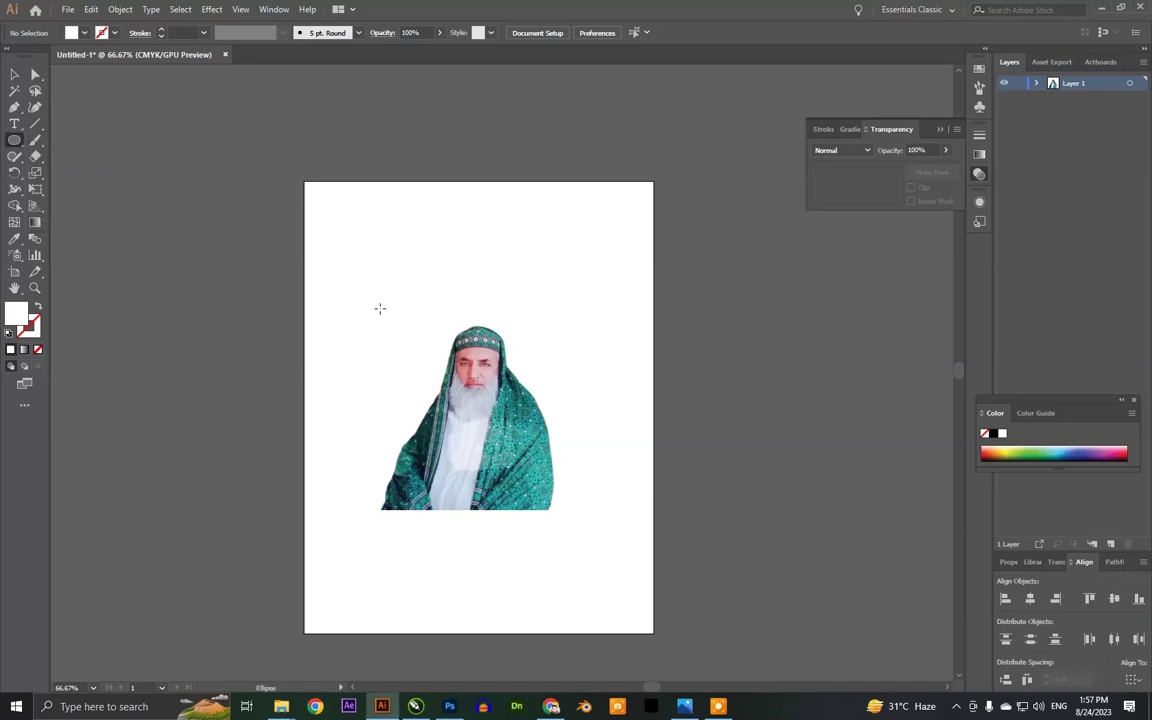
pyautogui.moveTo(384, 300); pyautogui.dragTo(579, 497)
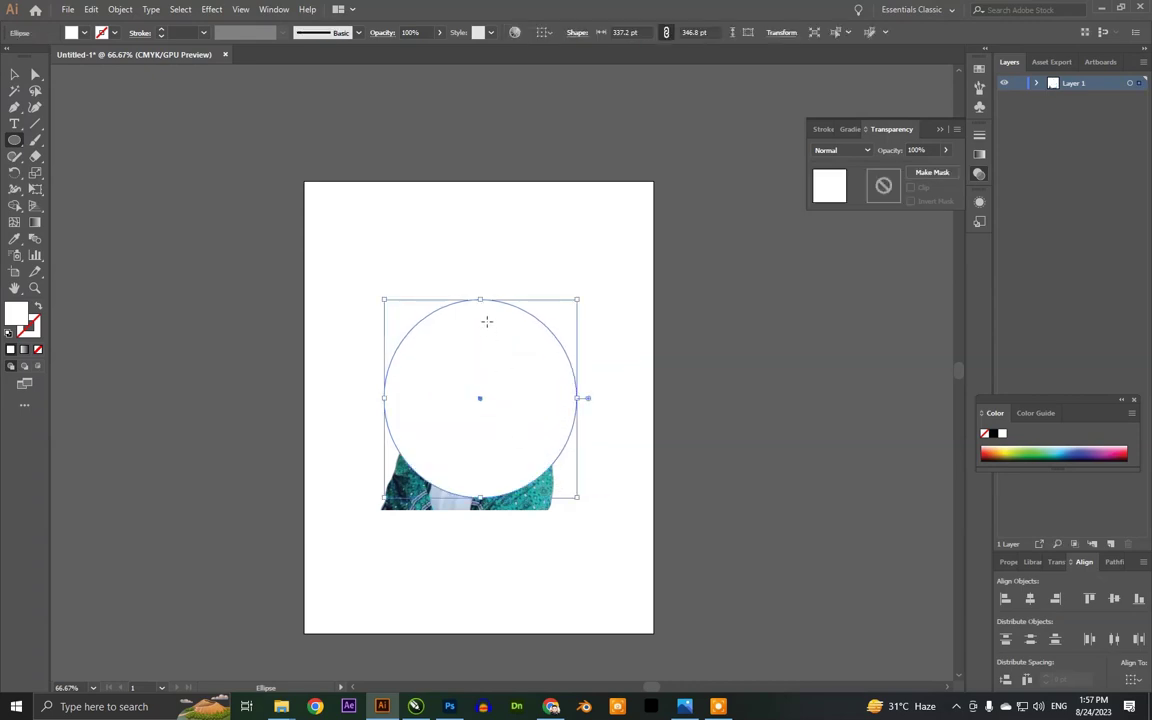
pyautogui.moveTo(478, 300); pyautogui.dragTo(479, 310)
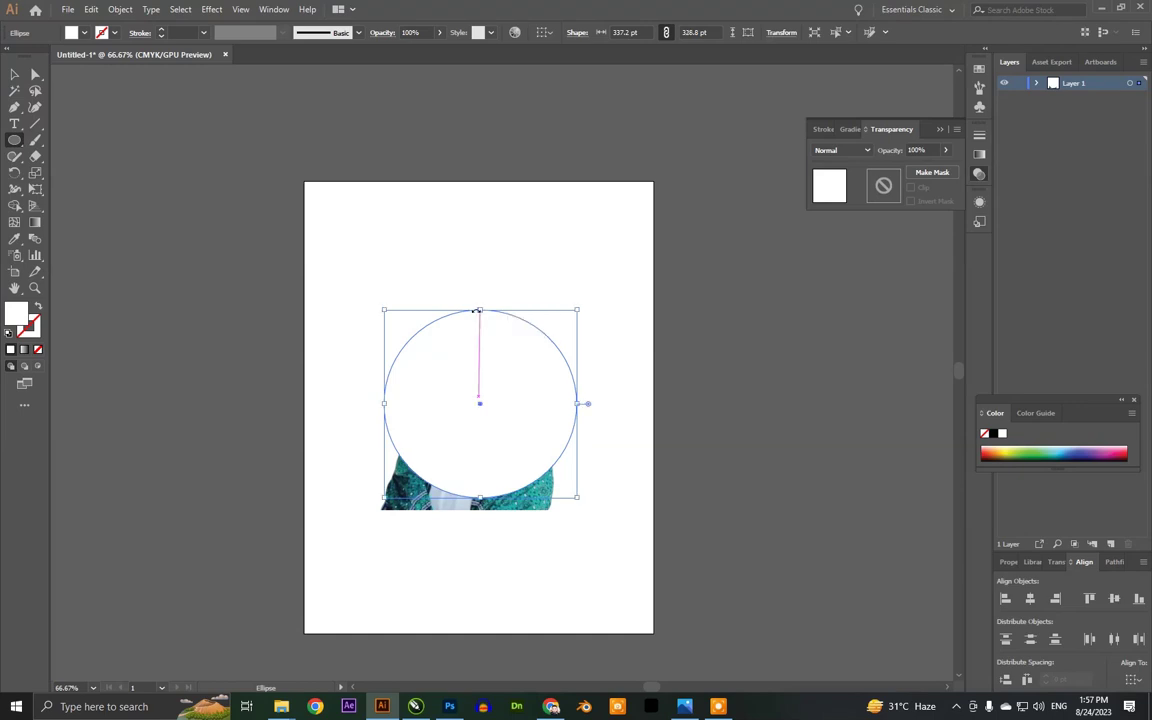
pyautogui.click(14, 76)
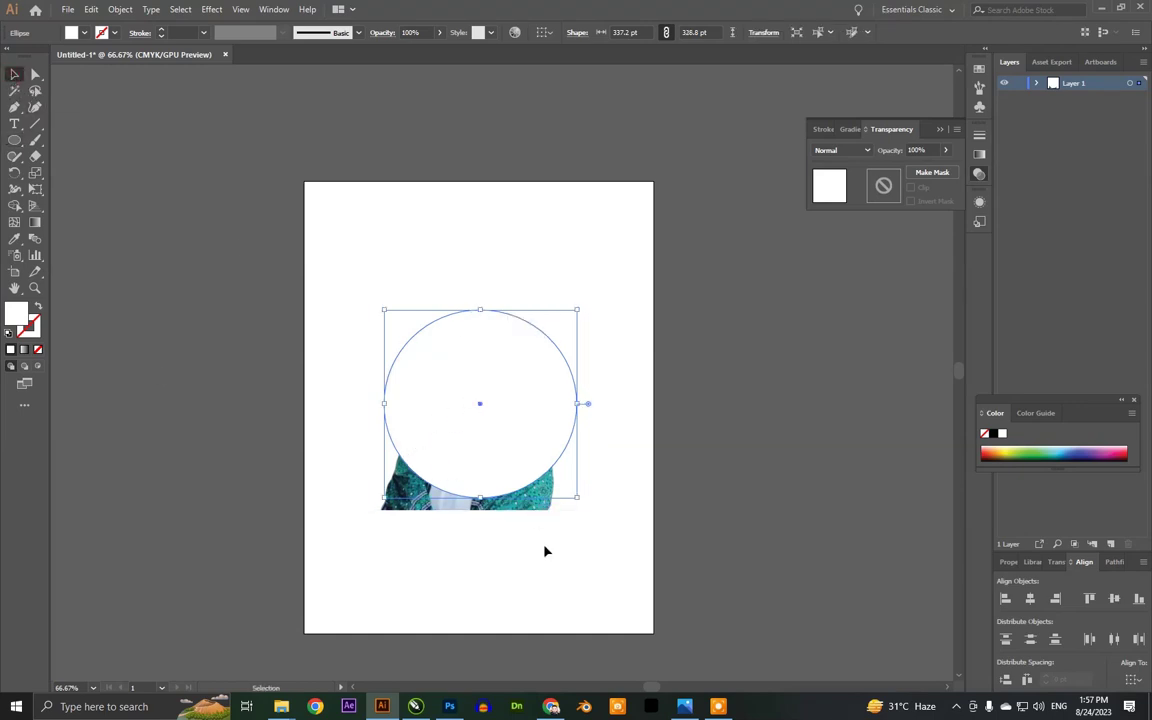
pyautogui.moveTo(584, 525); pyautogui.dragTo(468, 434)
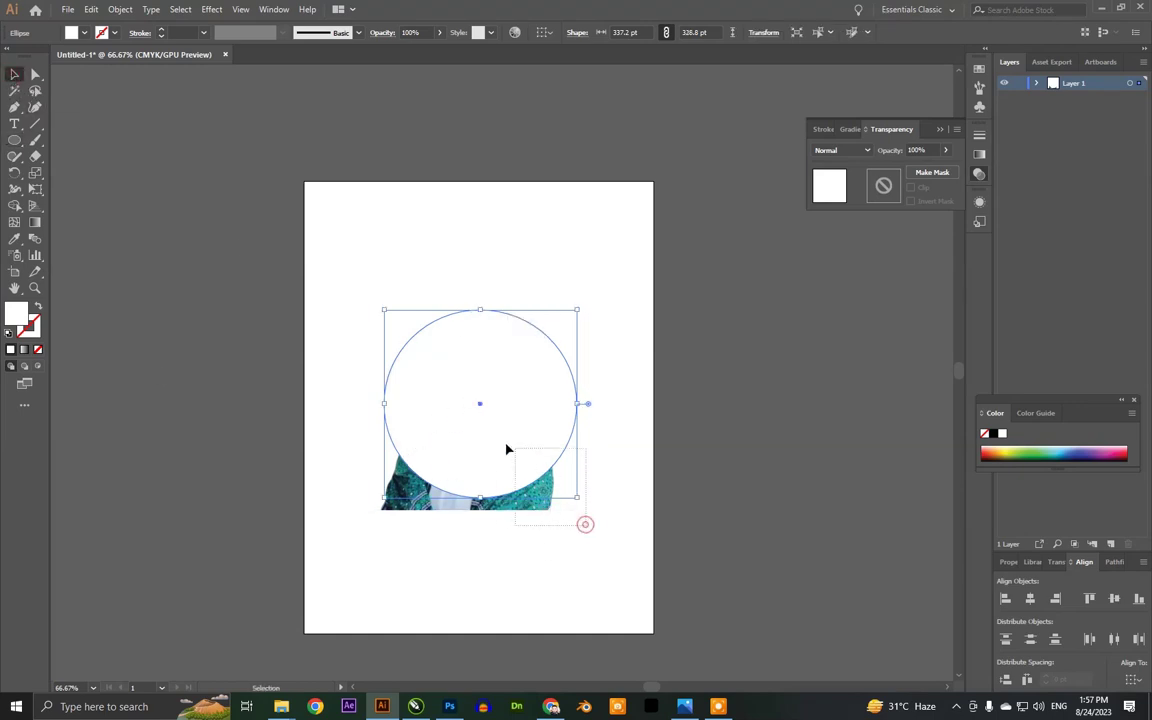
# - Make the circle an opacity mask on the portrait, unlink it, and enter mask editing
pyautogui.click(930, 173)
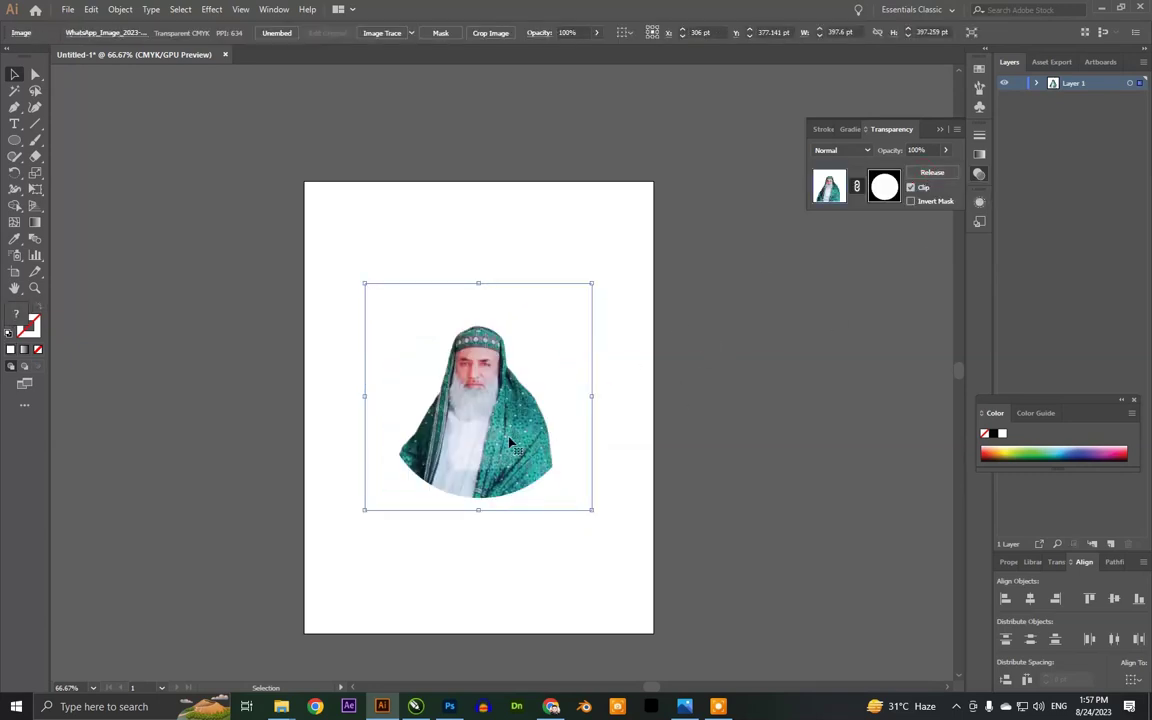
pyautogui.click(358, 187)
pyautogui.click(480, 355)
pyautogui.click(856, 187)
pyautogui.click(884, 190)
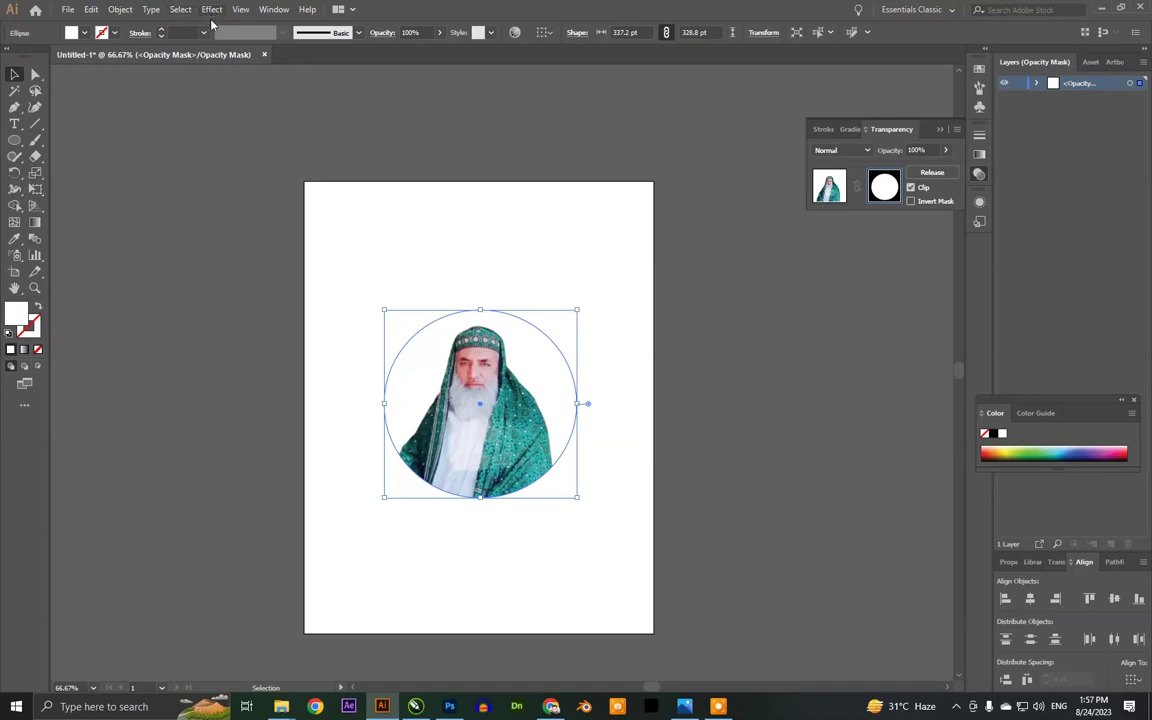
# - Apply a Stylize > Feather effect with a 40 pt radius to the circular mask
pyautogui.click(218, 10)
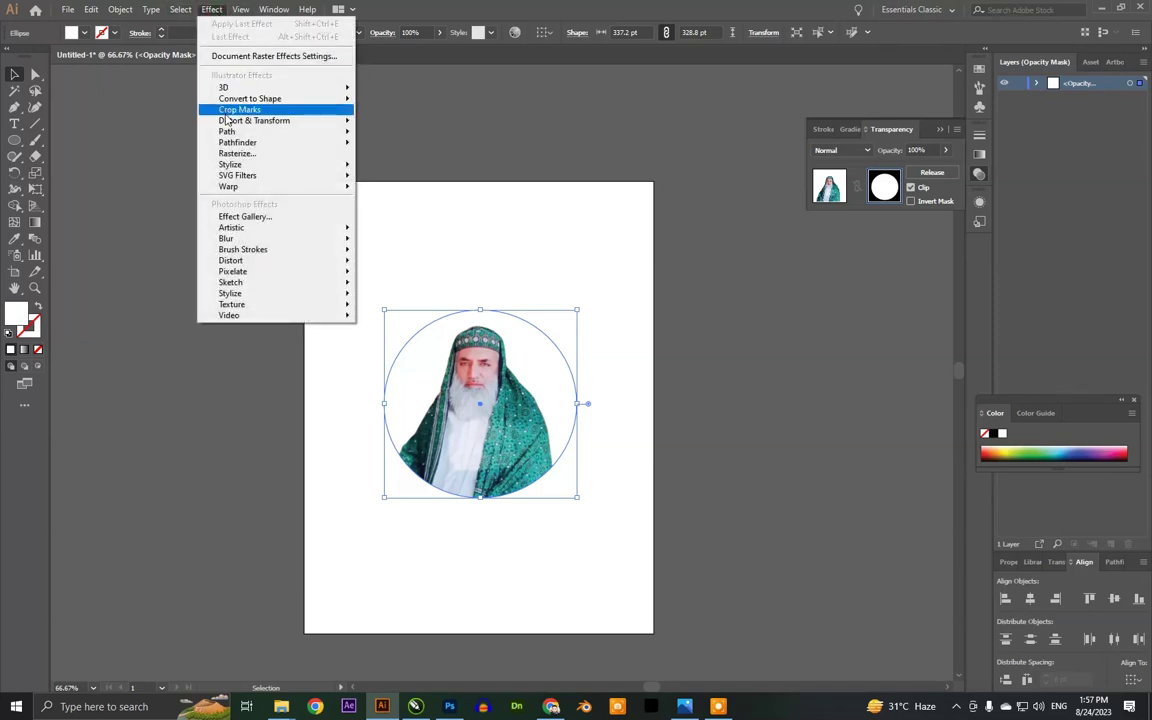
pyautogui.moveTo(231, 164)
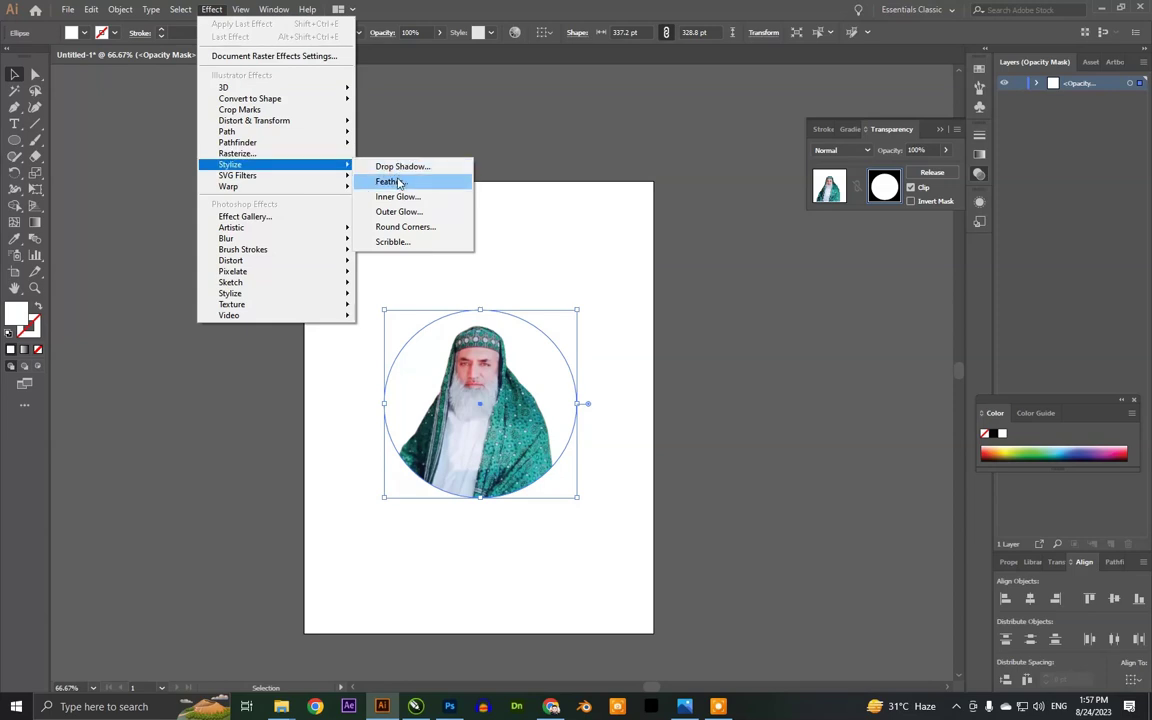
pyautogui.click(396, 182)
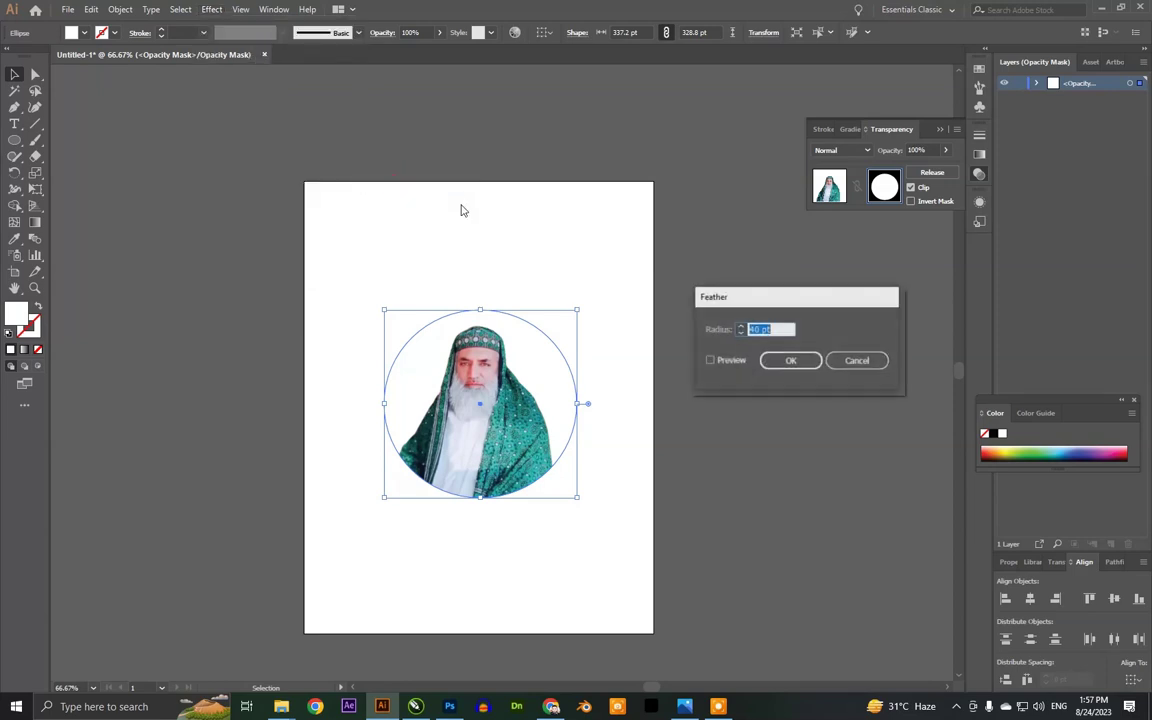
pyautogui.click(727, 361)
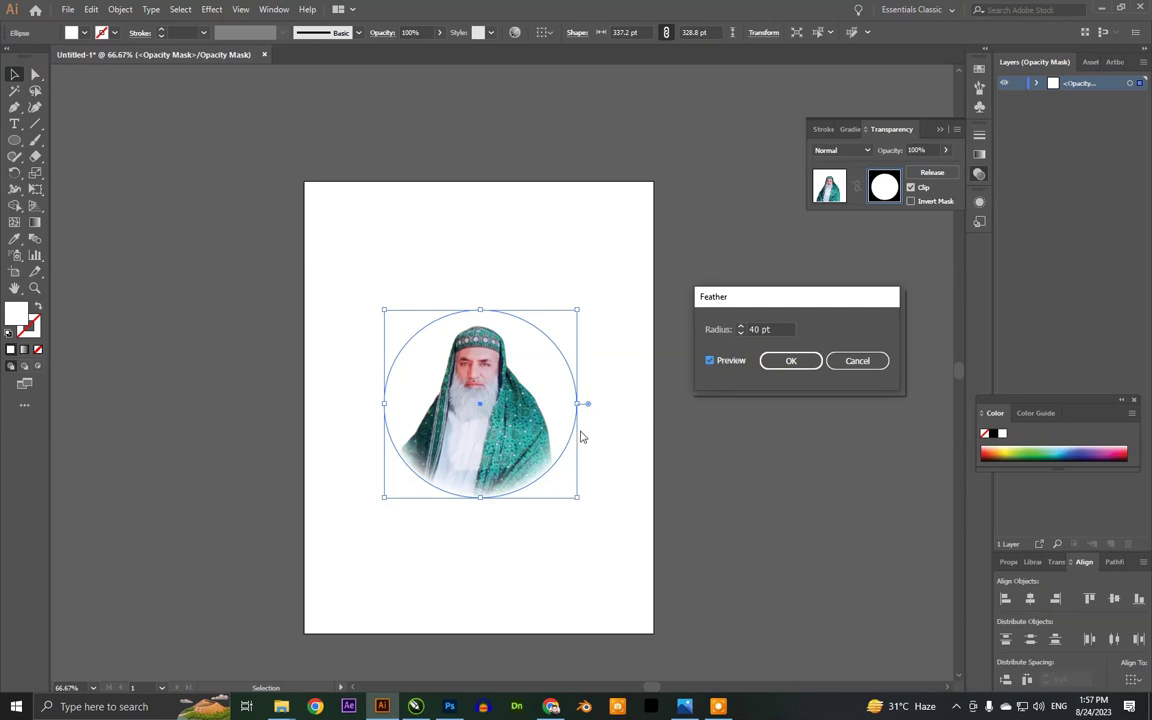
pyautogui.click(745, 337)
pyautogui.write('13')
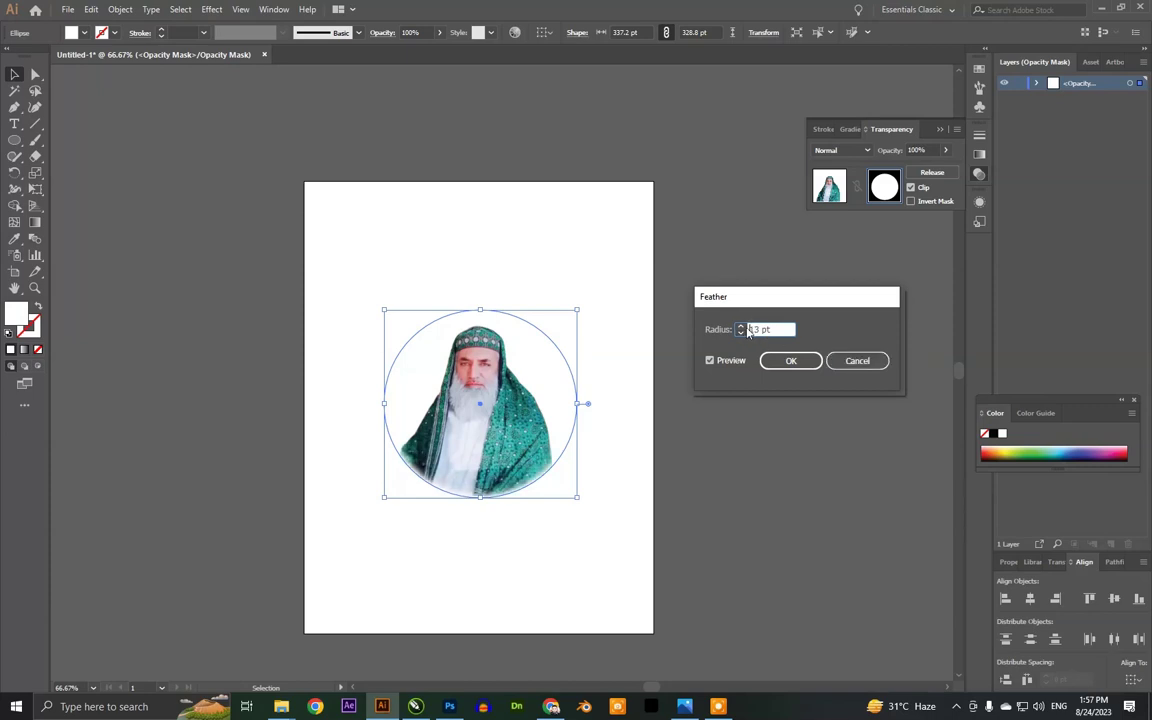
pyautogui.moveTo(763, 329); pyautogui.dragTo(733, 334)
pyautogui.write('40')
pyautogui.click(711, 361)
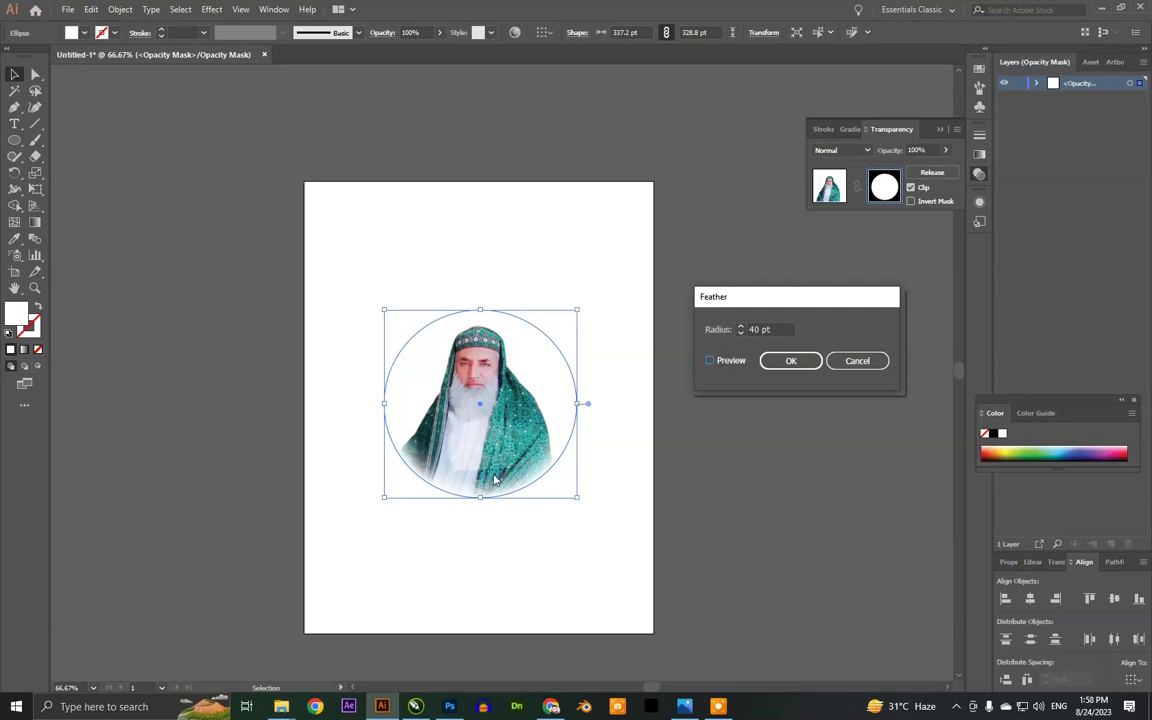
pyautogui.click(790, 361)
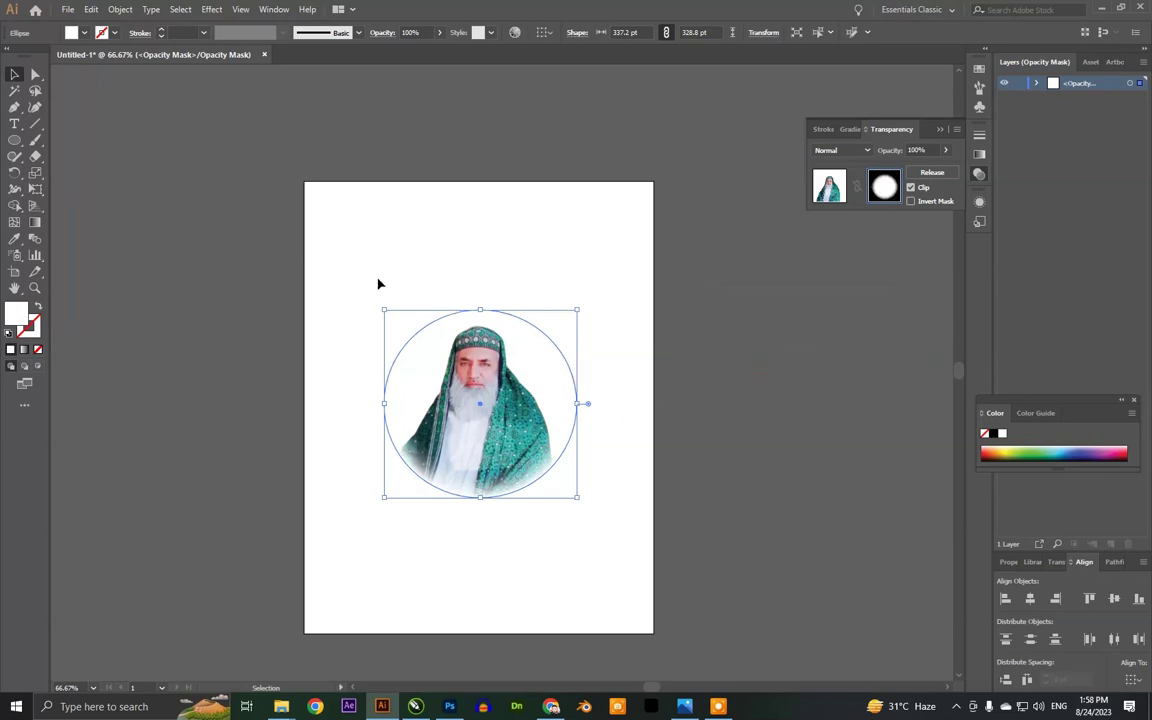
# - Trim all four artboard edges to about 370.8 × 382.8 pt and exit mask editing
pyautogui.click(15, 274)
pyautogui.moveTo(483, 183); pyautogui.dragTo(481, 292)
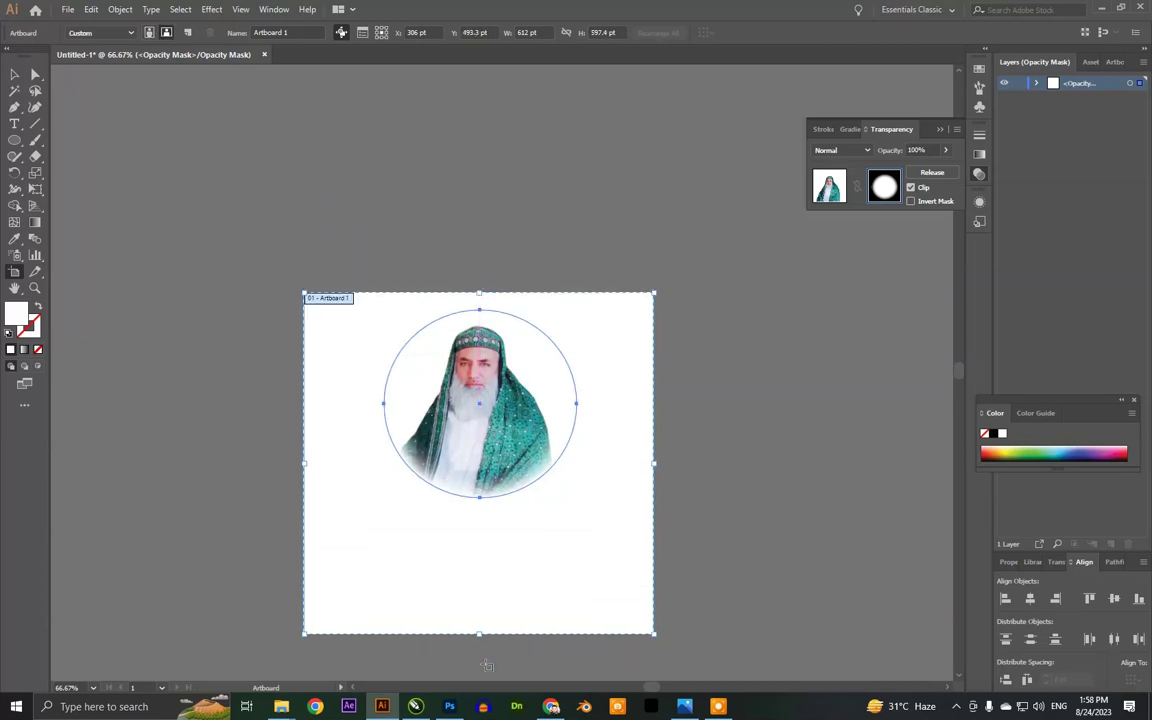
pyautogui.moveTo(477, 630); pyautogui.dragTo(479, 510)
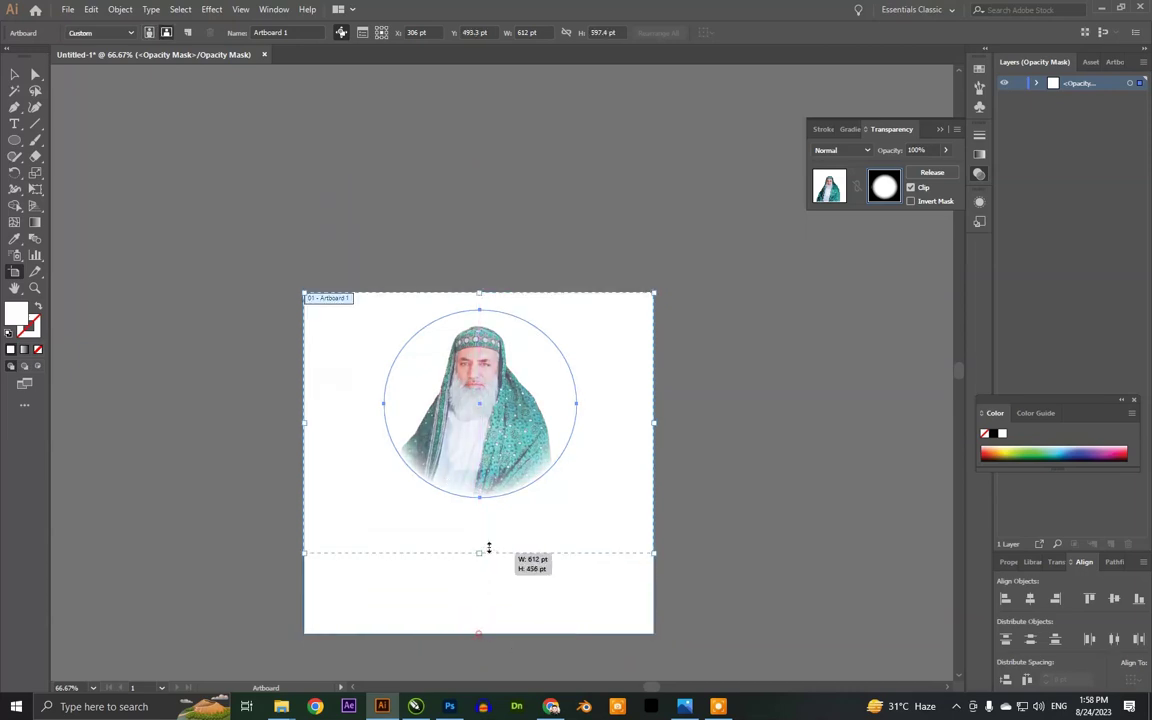
pyautogui.moveTo(654, 401); pyautogui.dragTo(583, 401)
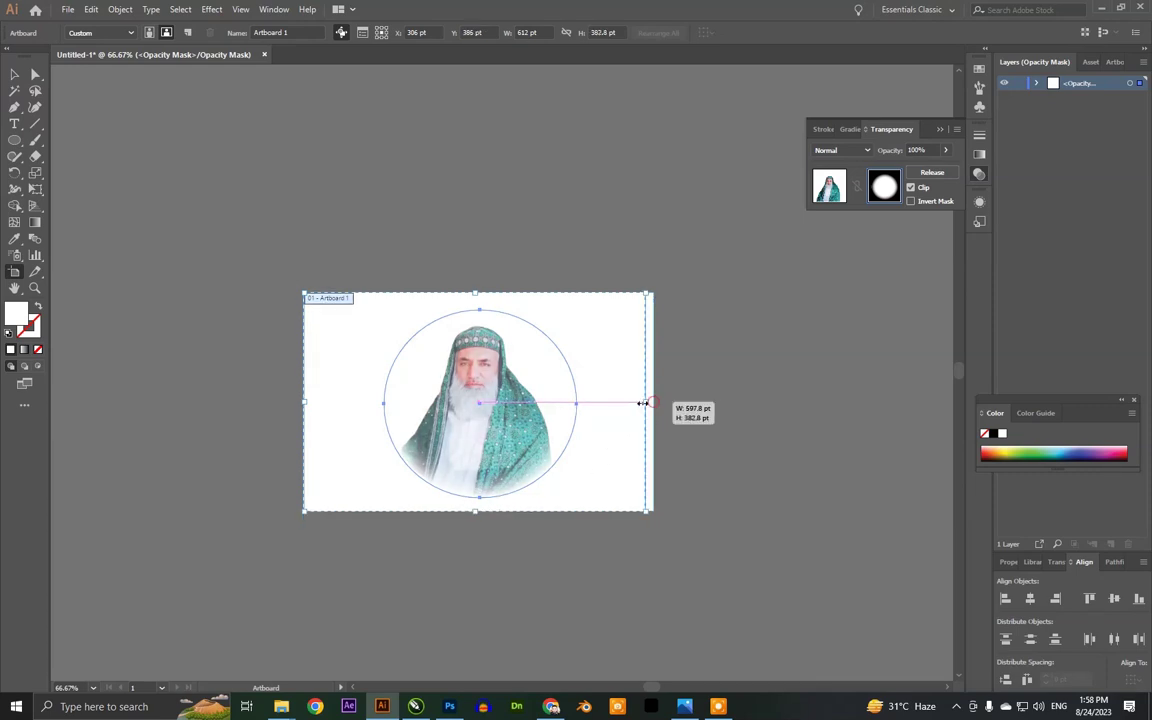
pyautogui.moveTo(304, 401); pyautogui.dragTo(371, 403)
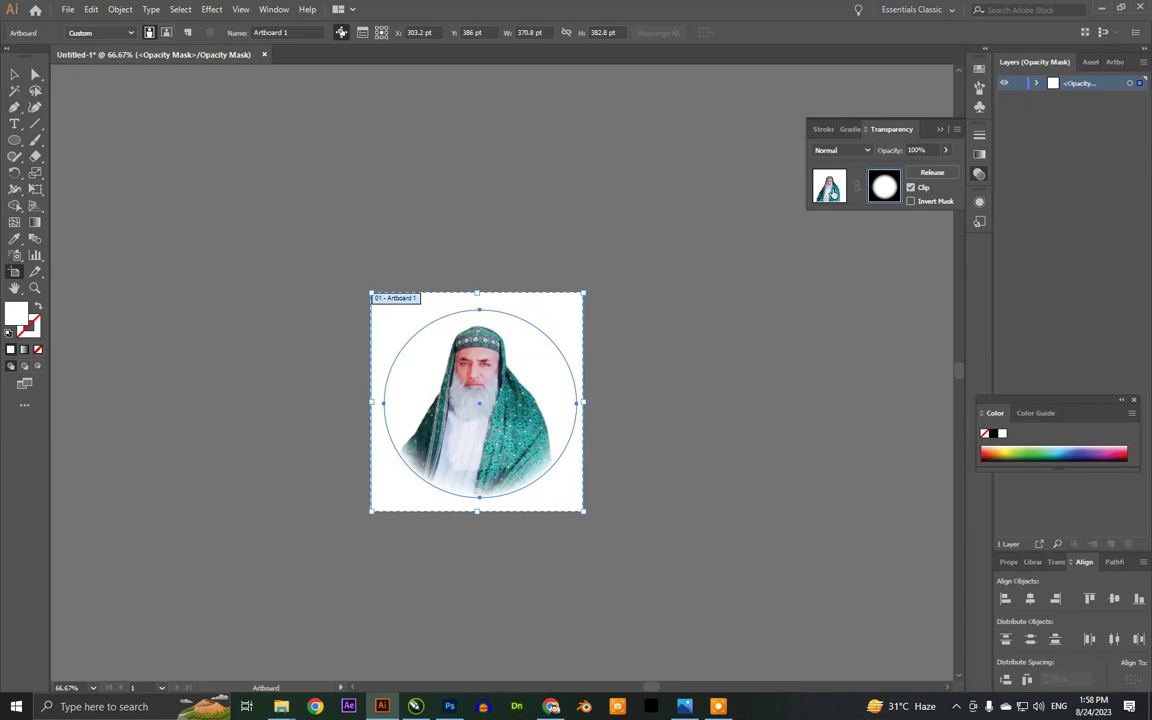
pyautogui.click(830, 190)
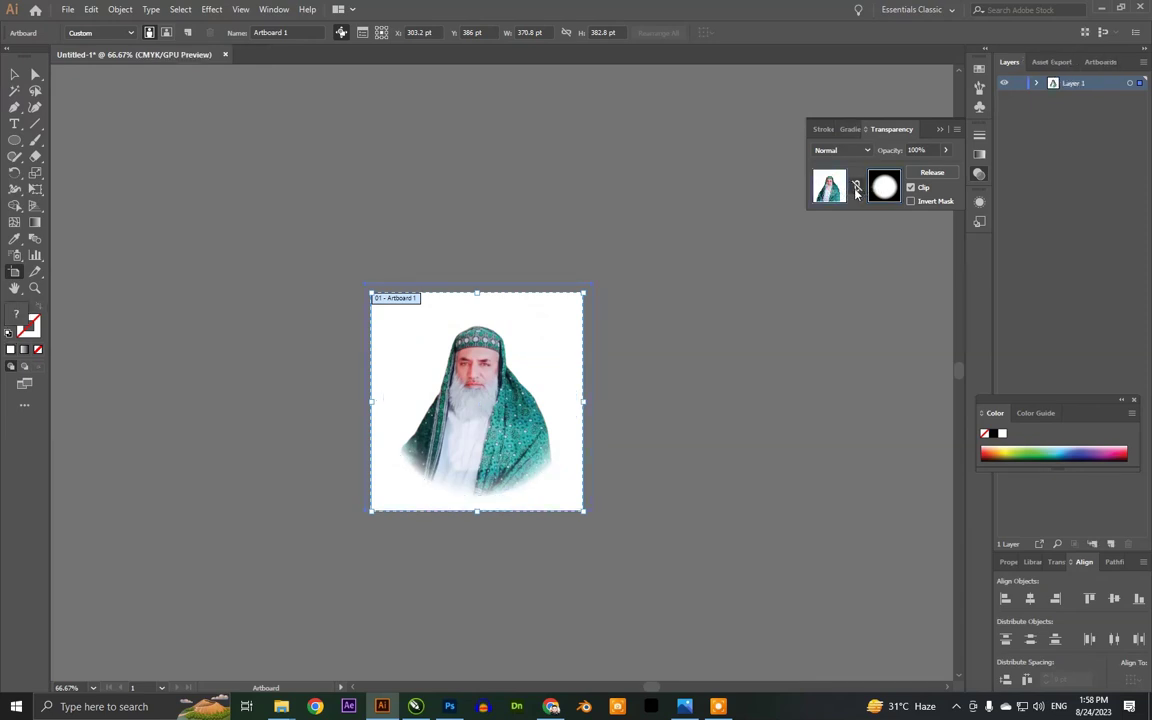
# - Link the mask to the portrait and test-move them together off and back onto the artboard
pyautogui.click(856, 187)
pyautogui.click(14, 74)
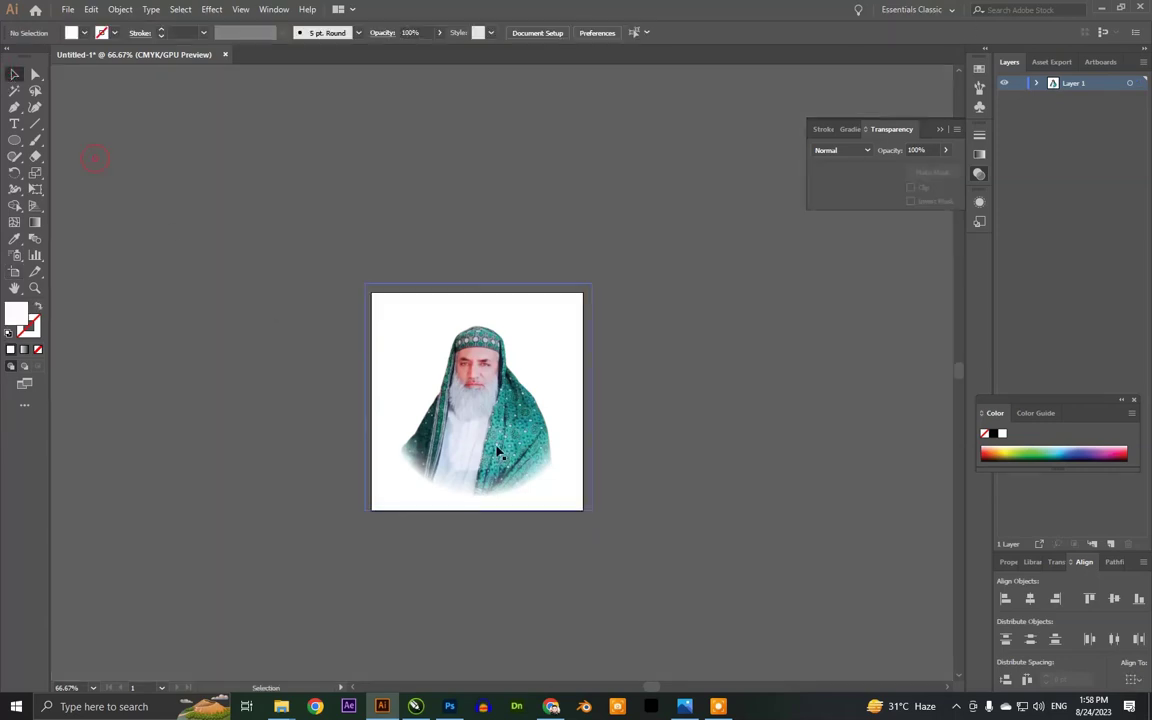
pyautogui.moveTo(491, 467)
pyautogui.mouseDown()
pyautogui.moveTo(766, 462)
pyautogui.moveTo(624, 308)
pyautogui.mouseUp()
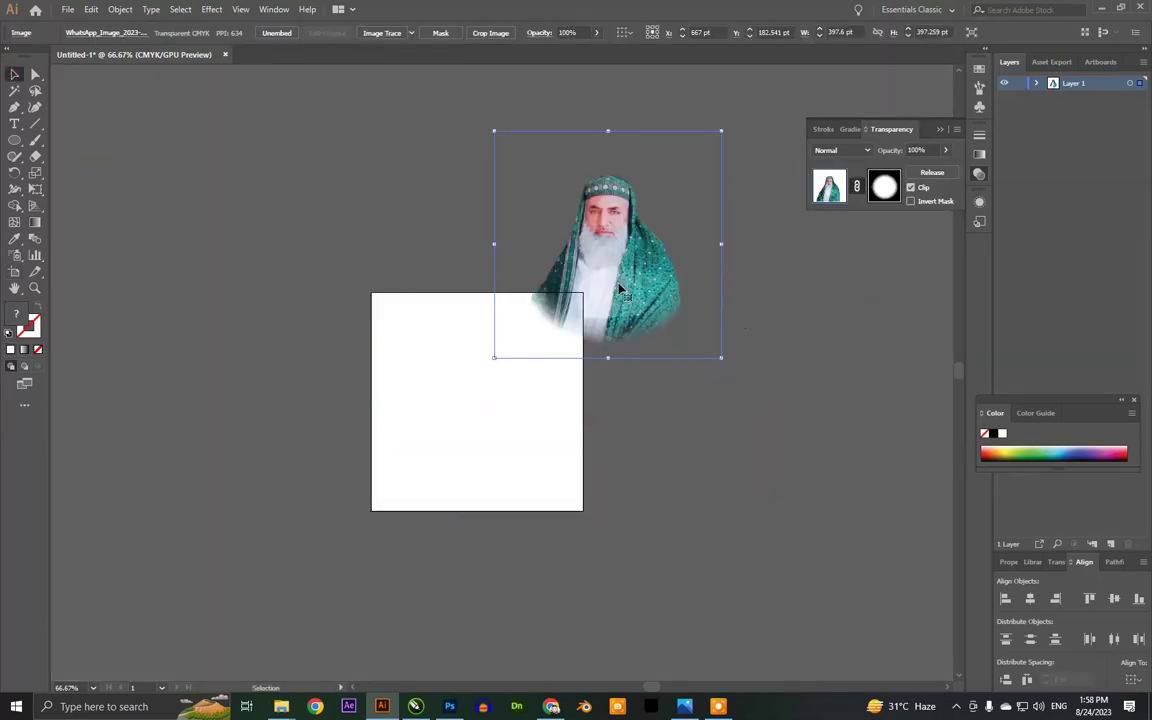
pyautogui.moveTo(556, 254)
pyautogui.mouseDown()
pyautogui.moveTo(346, 197)
pyautogui.moveTo(463, 411)
pyautogui.moveTo(487, 410)
pyautogui.mouseUp()
# - Reselect the portrait and open the Save for Web (Legacy) export dialog
pyautogui.click(294, 311)
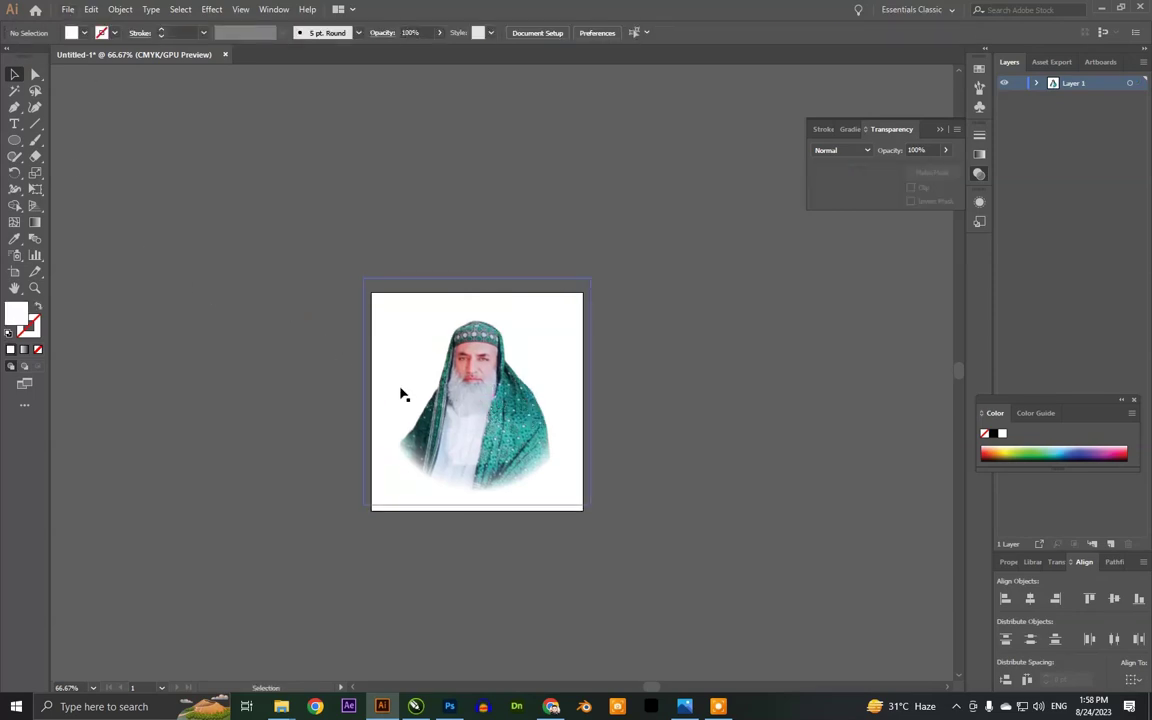
pyautogui.click(440, 414)
pyautogui.click(68, 10)
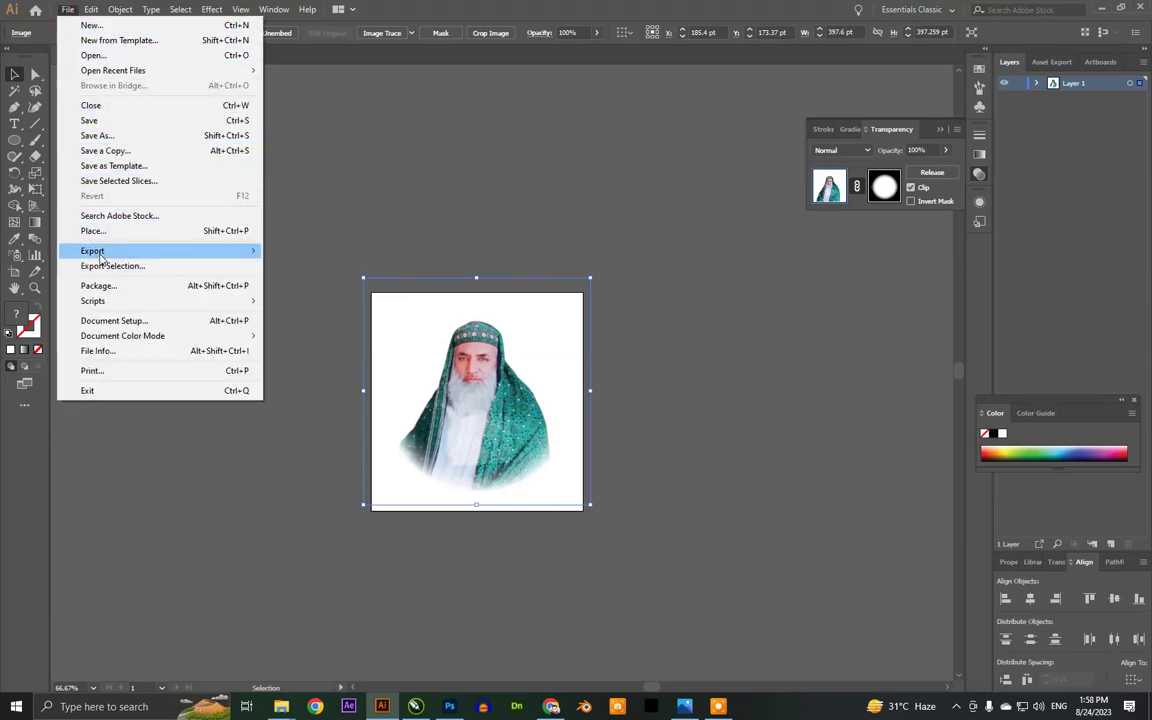
pyautogui.moveTo(92, 251)
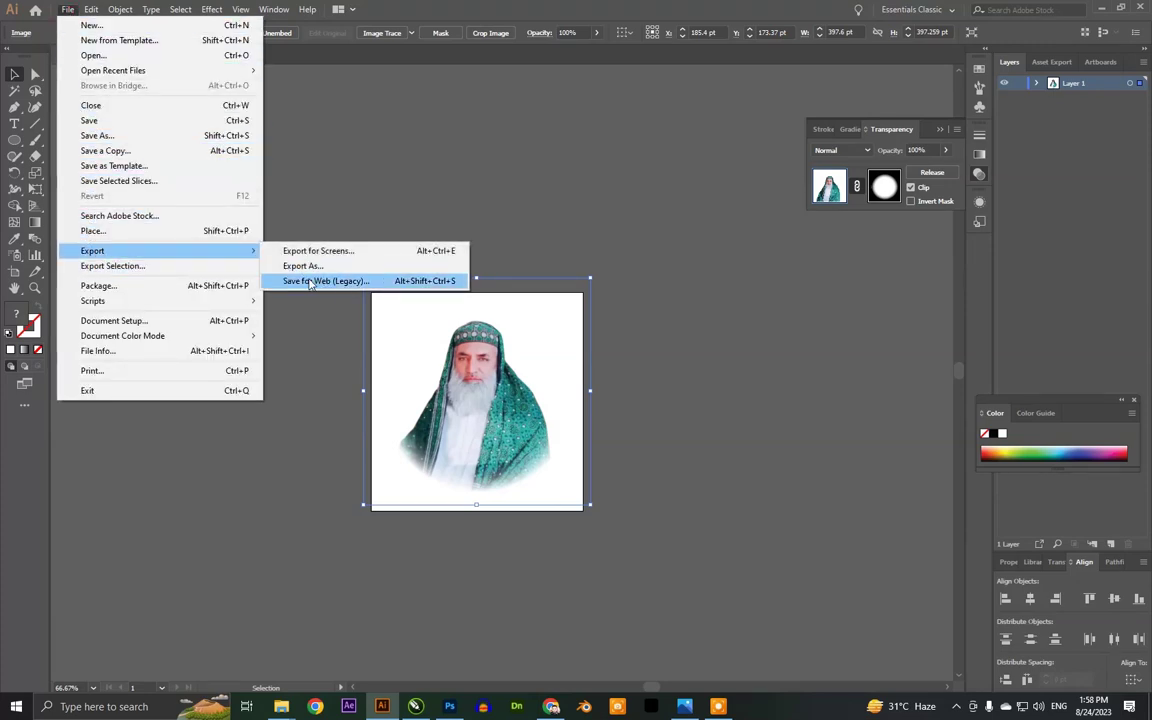
pyautogui.click(320, 282)
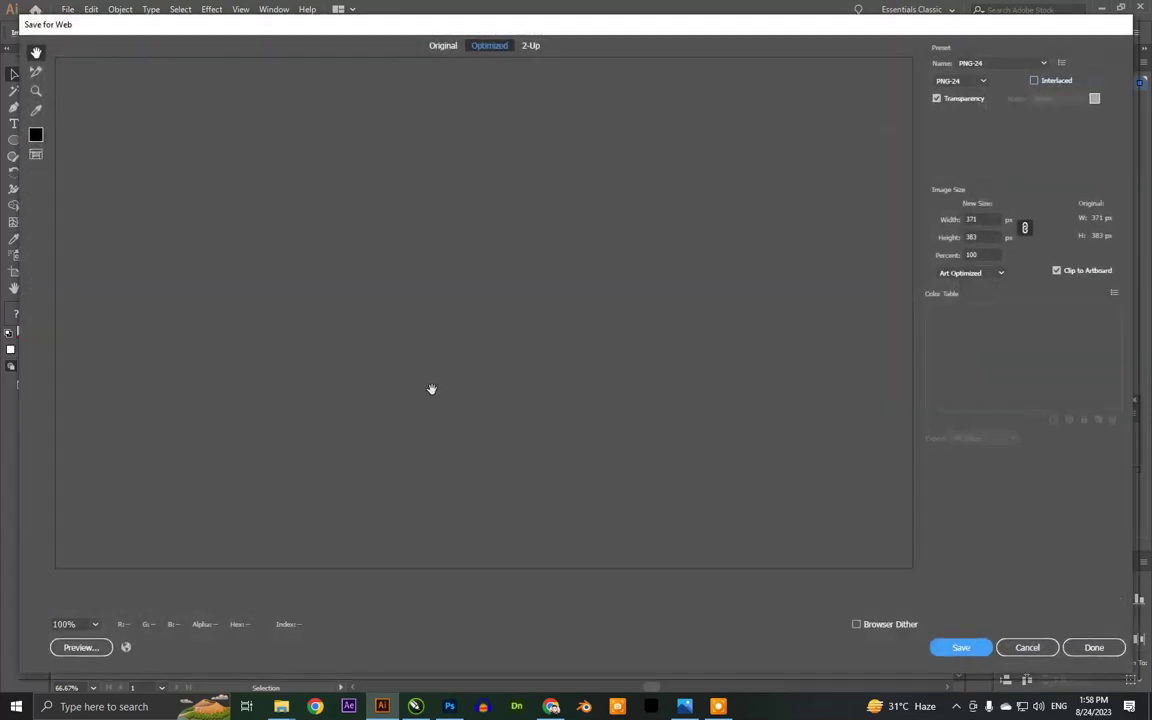
pyautogui.click(100, 647)
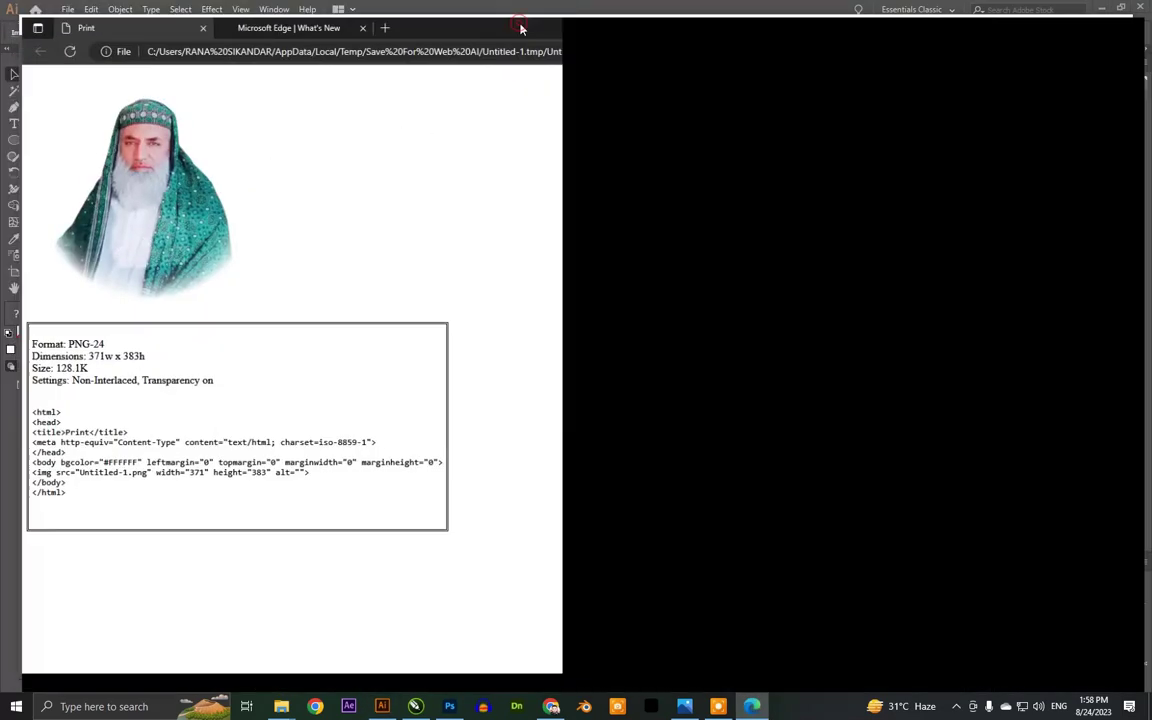
pyautogui.doubleClick(468, 22)
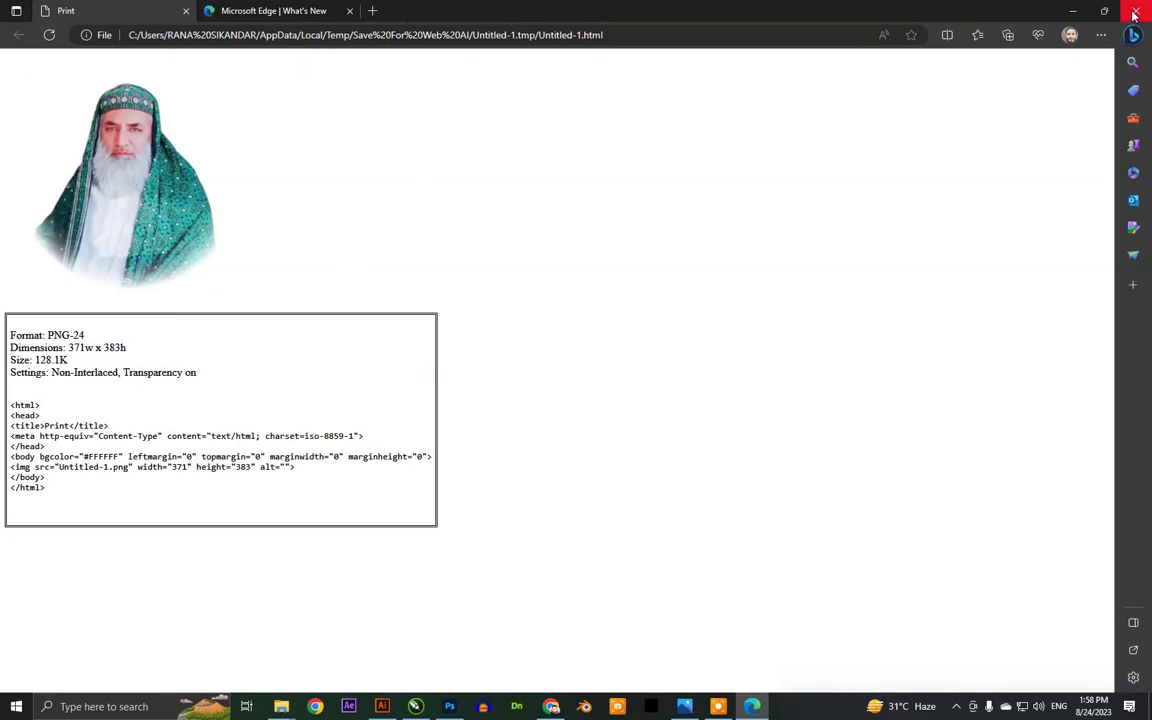
pyautogui.hotkey('alt', 'F4')
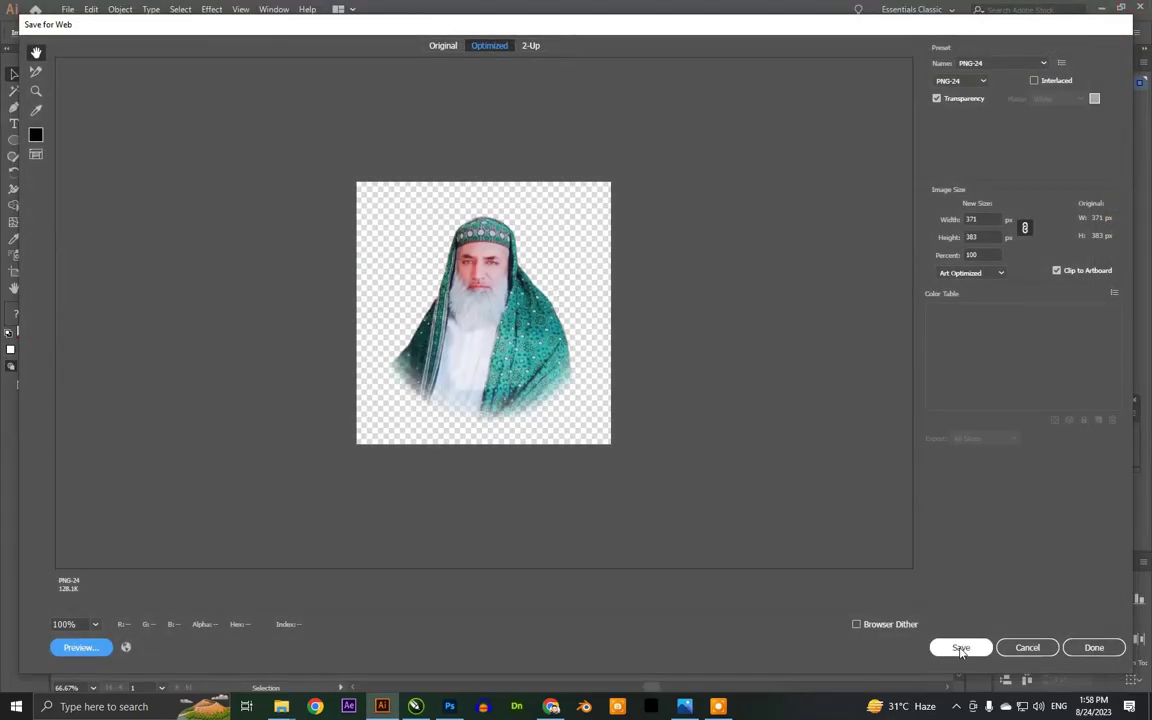
# - Save the PNG to the Desktop as Shah-Ji.png, replacing the existing file
pyautogui.click(961, 648)
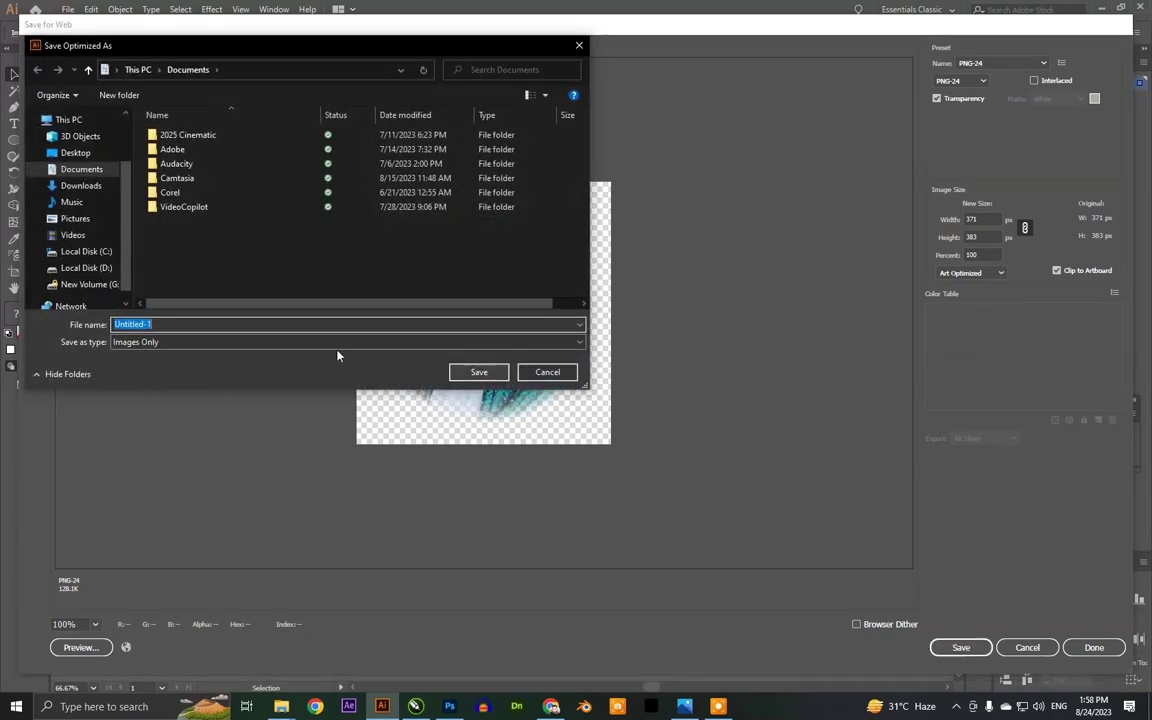
pyautogui.write('Shah ')
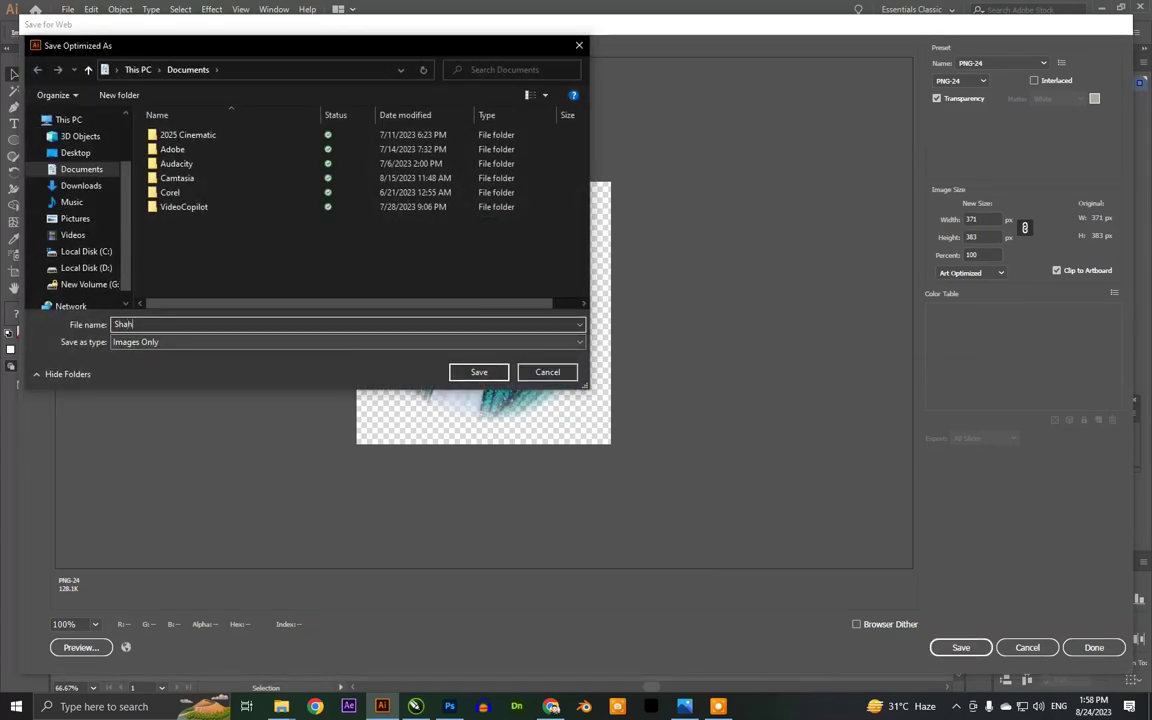
pyautogui.write('Ji')
pyautogui.click(78, 153)
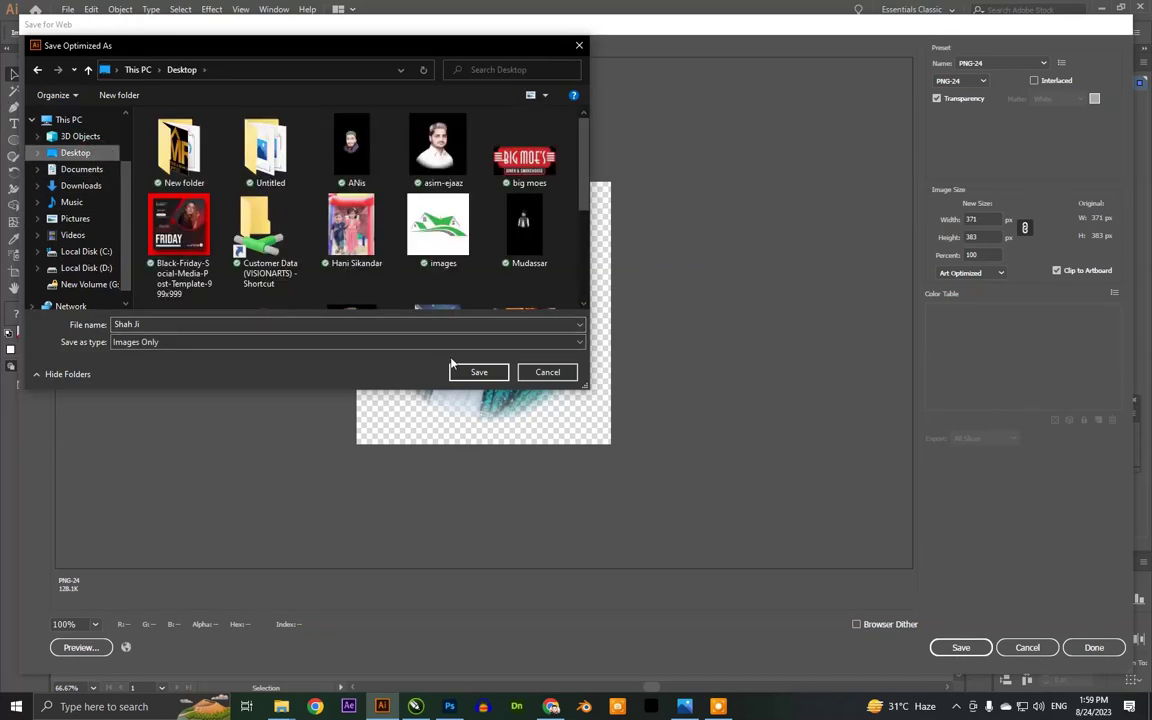
pyautogui.click(476, 376)
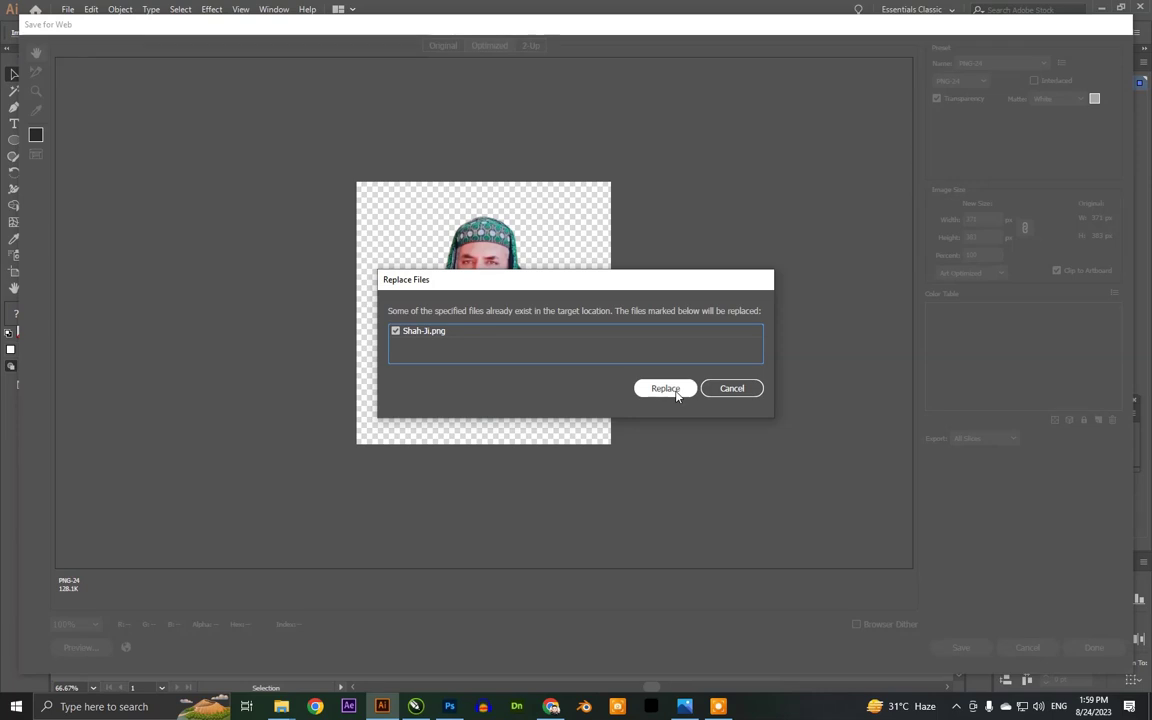
pyautogui.click(675, 392)
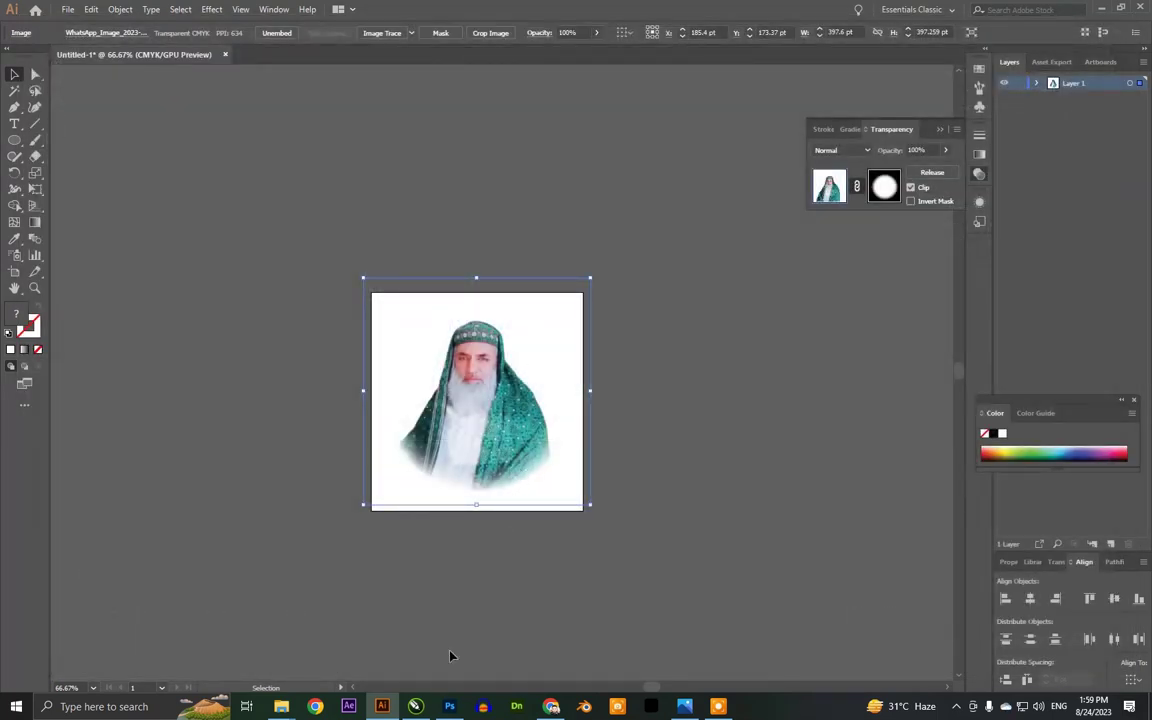
# - Switch to the CorelDRAW poster and import Shah-Ji.png from the Desktop with Ctrl+I
pyautogui.click(415, 706)
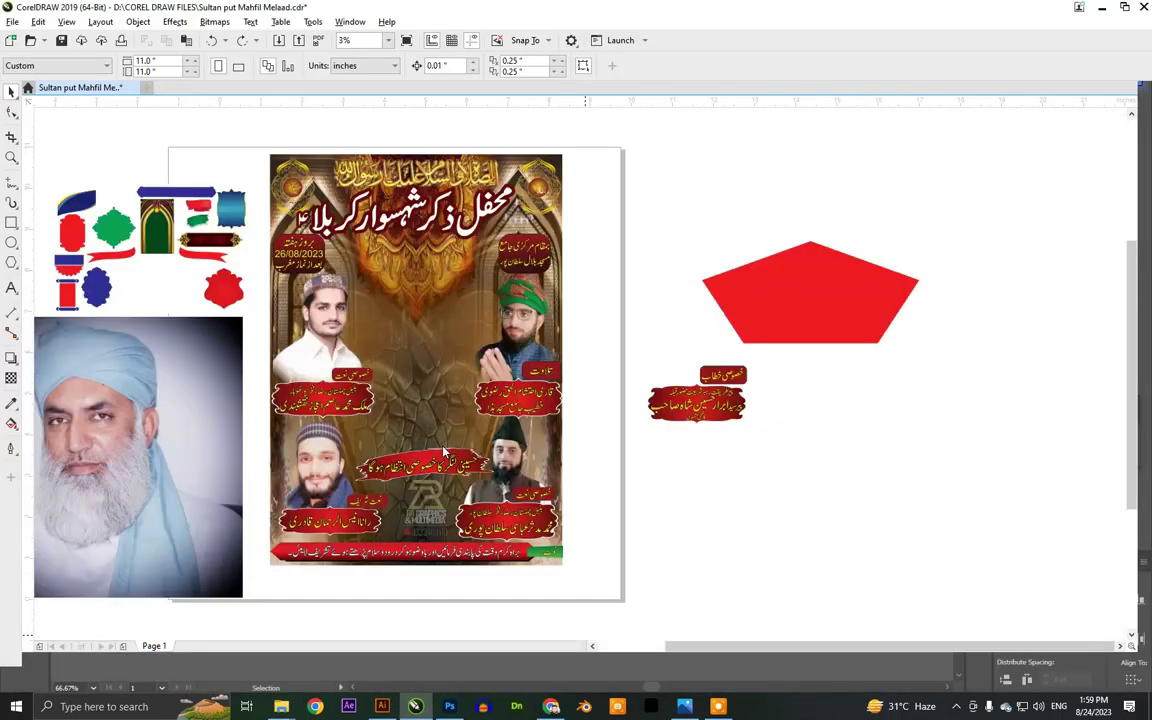
pyautogui.scroll(1, 406, 382)
pyautogui.scroll(1, 406, 386)
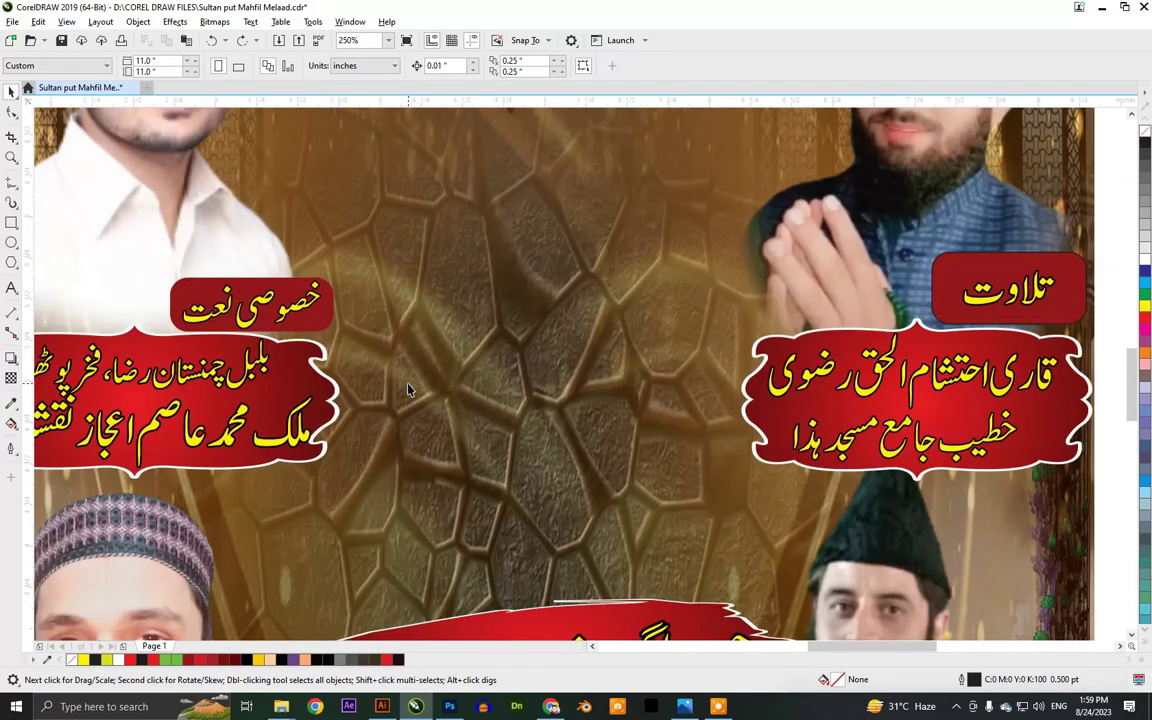
pyautogui.scroll(-1, 406, 386)
pyautogui.scroll(-1, 407, 390)
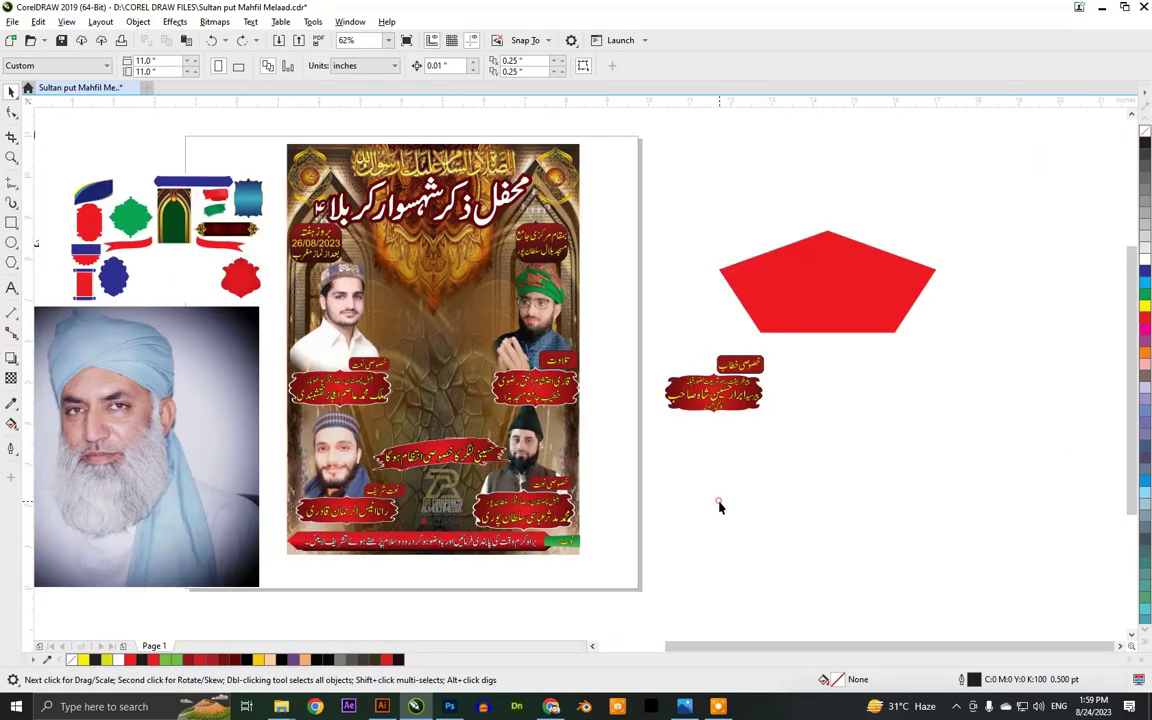
pyautogui.hotkey('ctrl', 'i')
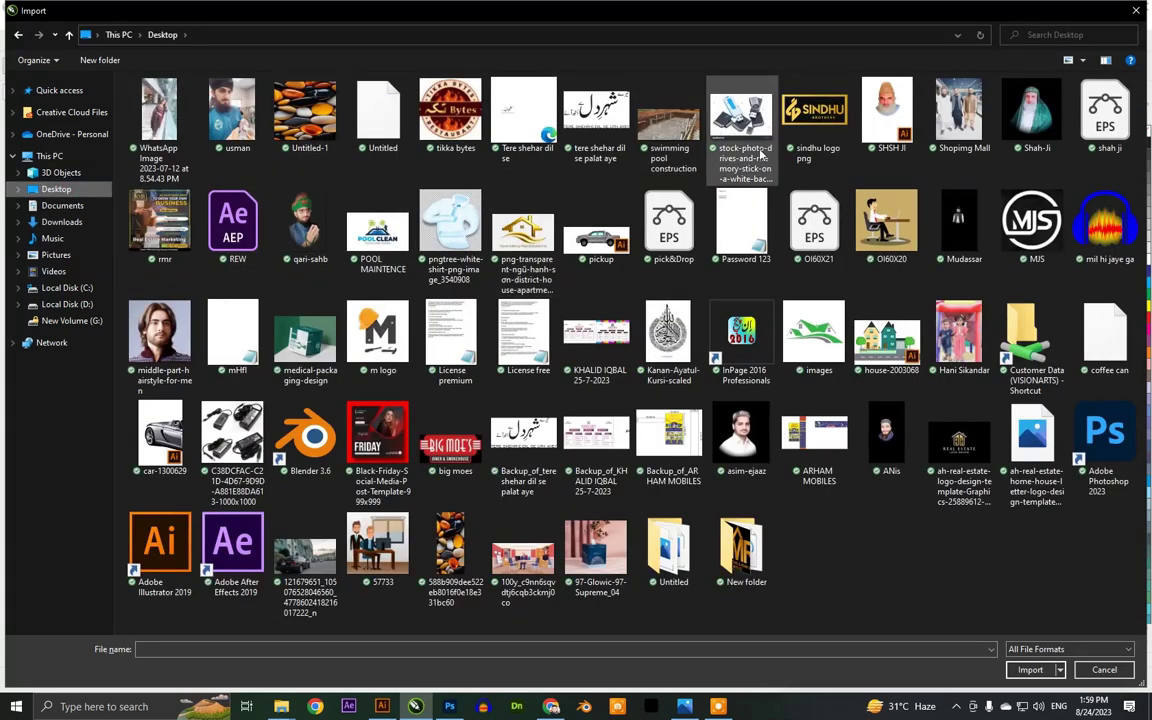
pyautogui.click(1017, 119)
# - Place the imported portrait and move it onto the centre of the poster
pyautogui.doubleClick(1017, 119)
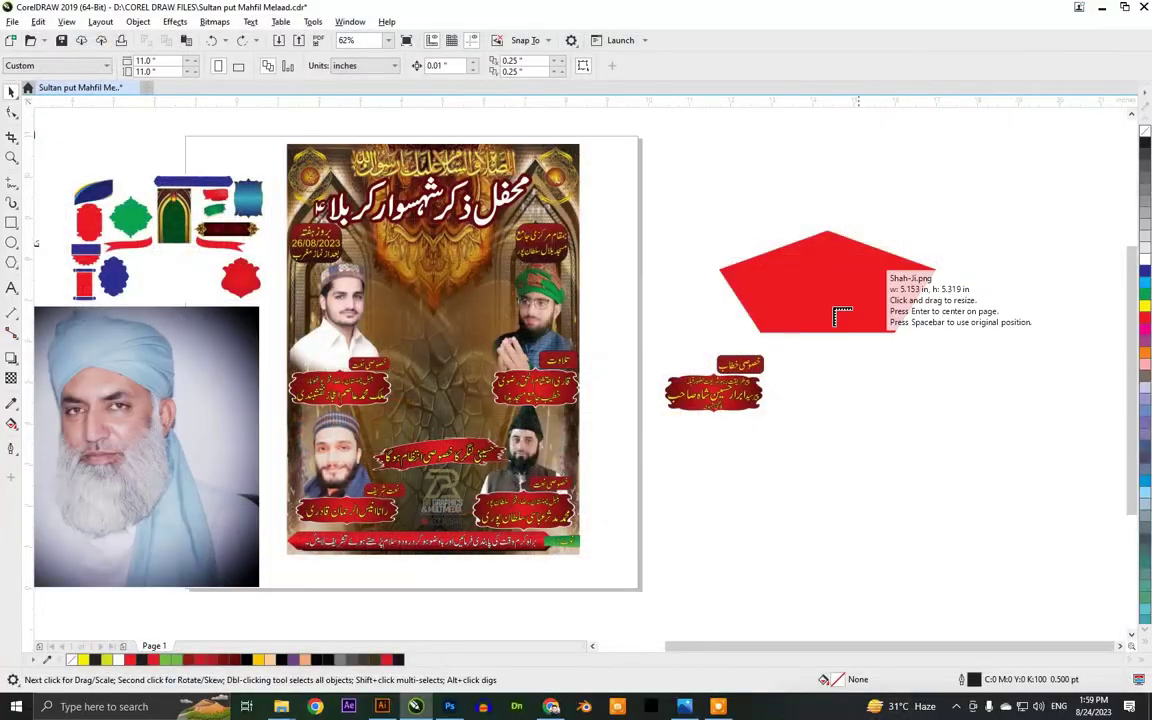
pyautogui.click(779, 431)
pyautogui.scroll(-2, 822, 471)
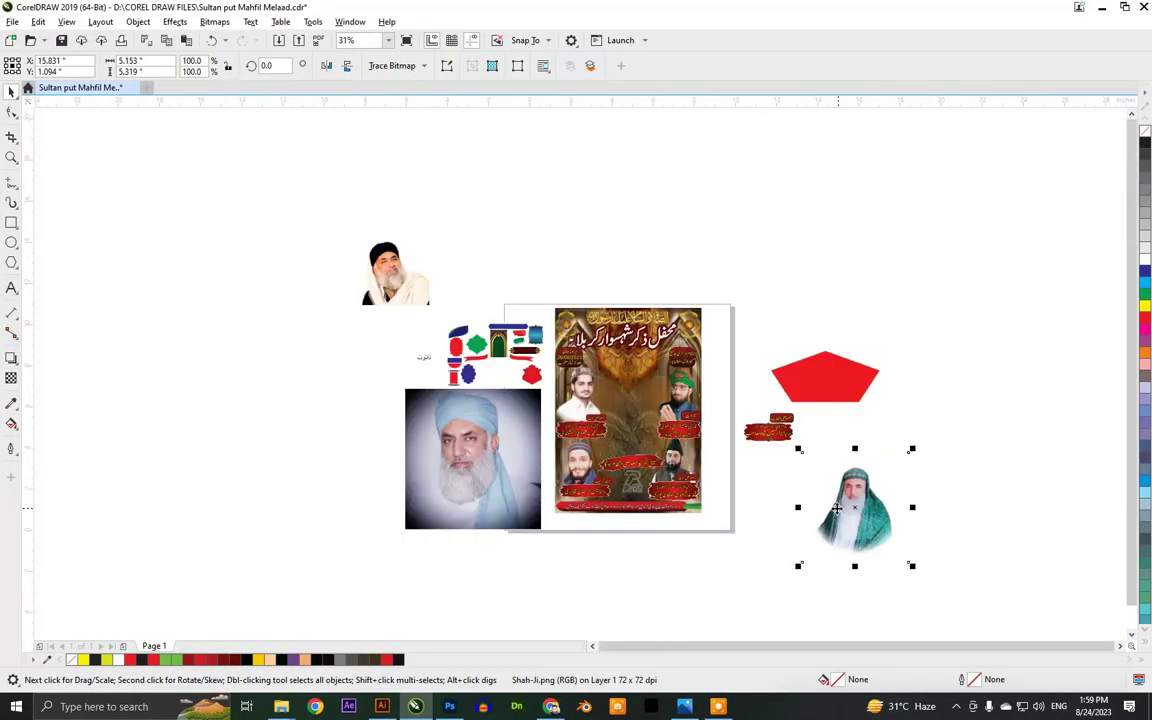
pyautogui.moveTo(845, 520); pyautogui.dragTo(626, 421)
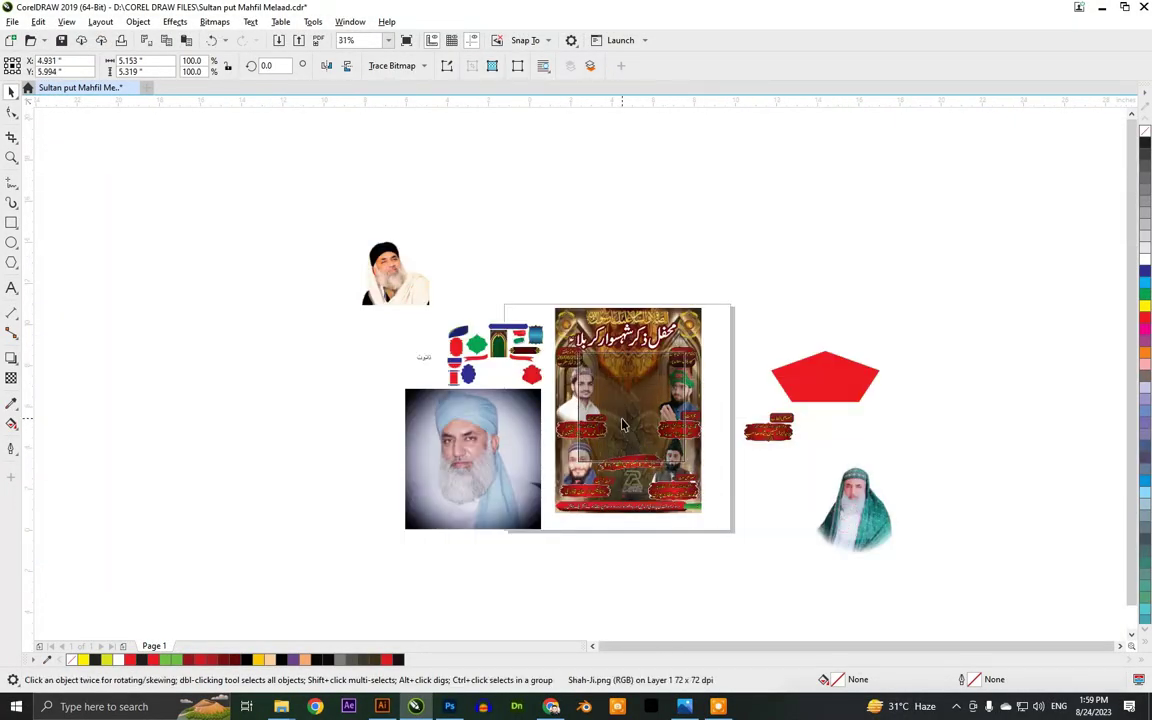
pyautogui.scroll(2, 626, 421)
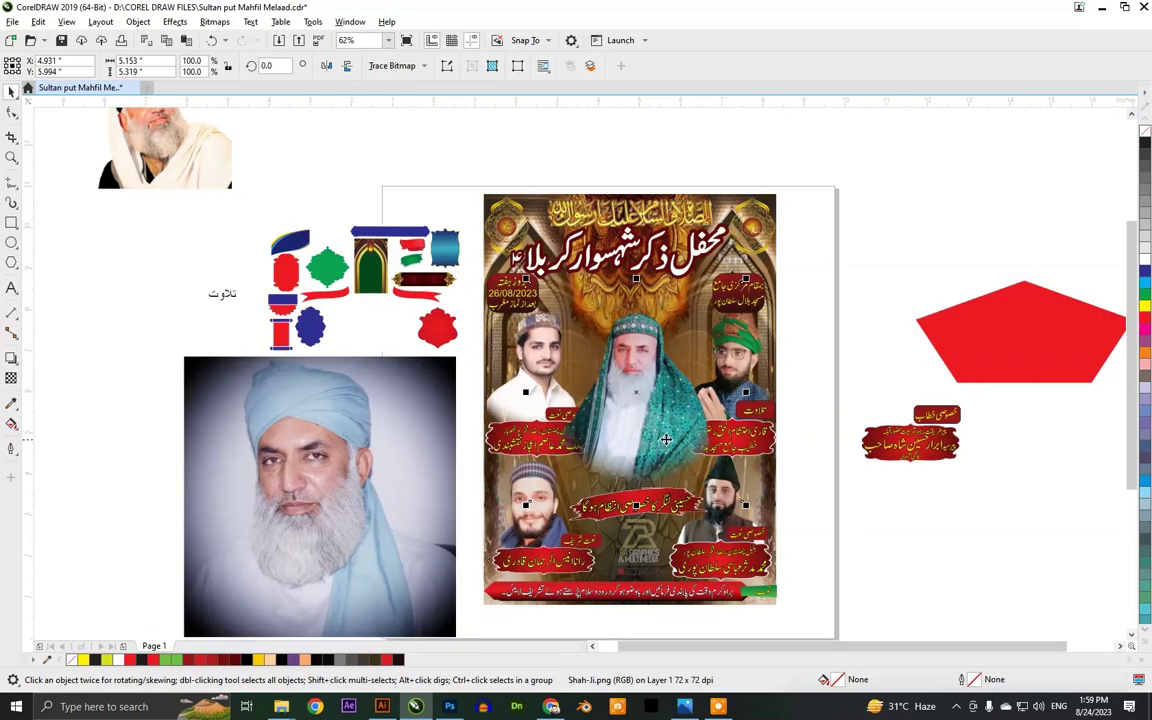
# - Raise the portrait, scale it to 80.2%, and copy the red speaker label beneath it
pyautogui.moveTo(661, 404); pyautogui.dragTo(659, 360)
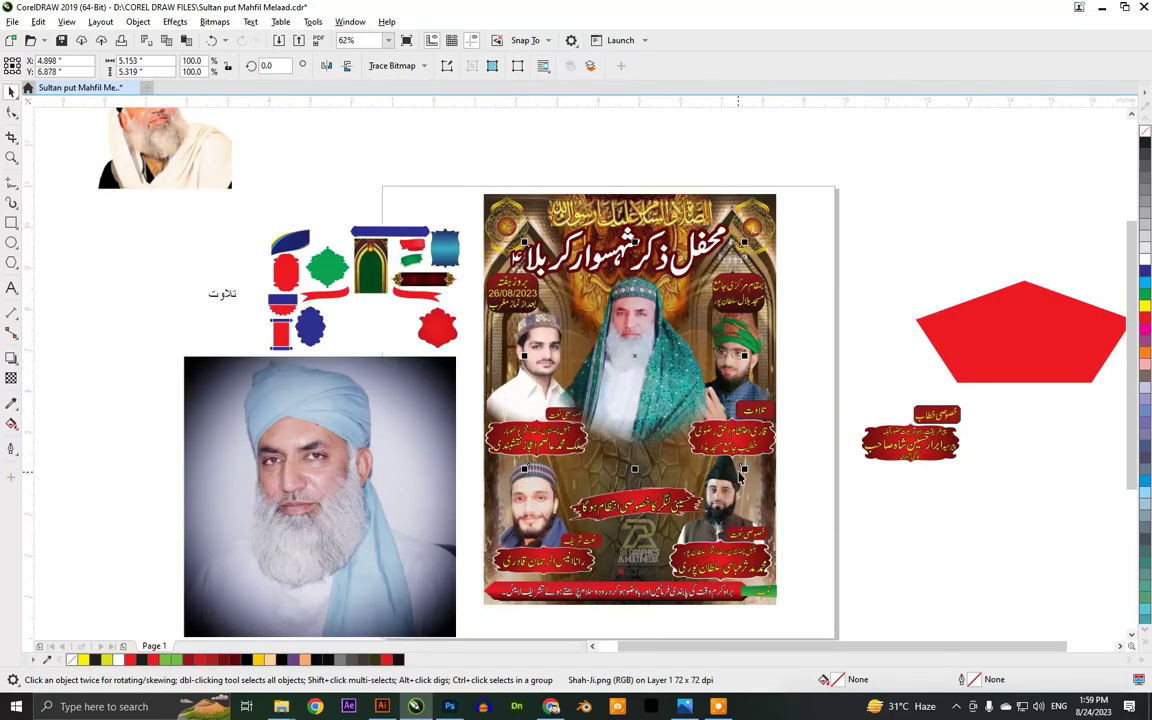
pyautogui.moveTo(744, 468); pyautogui.dragTo(693, 457)
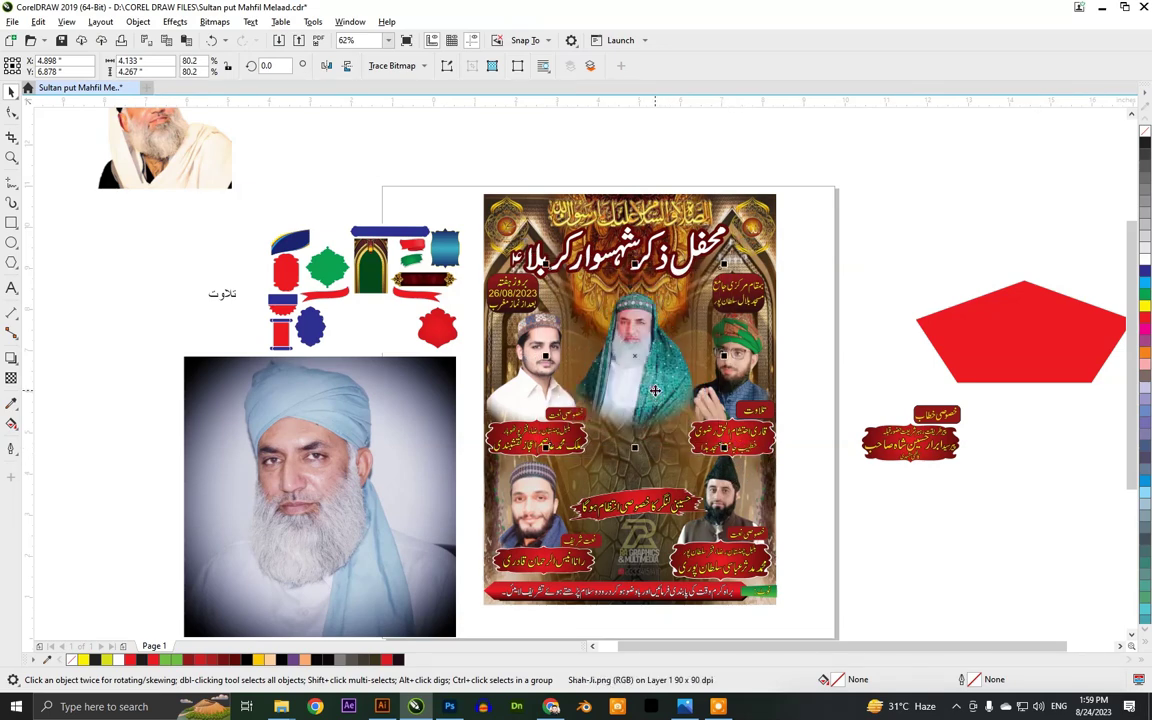
pyautogui.moveTo(928, 441); pyautogui.dragTo(656, 441)
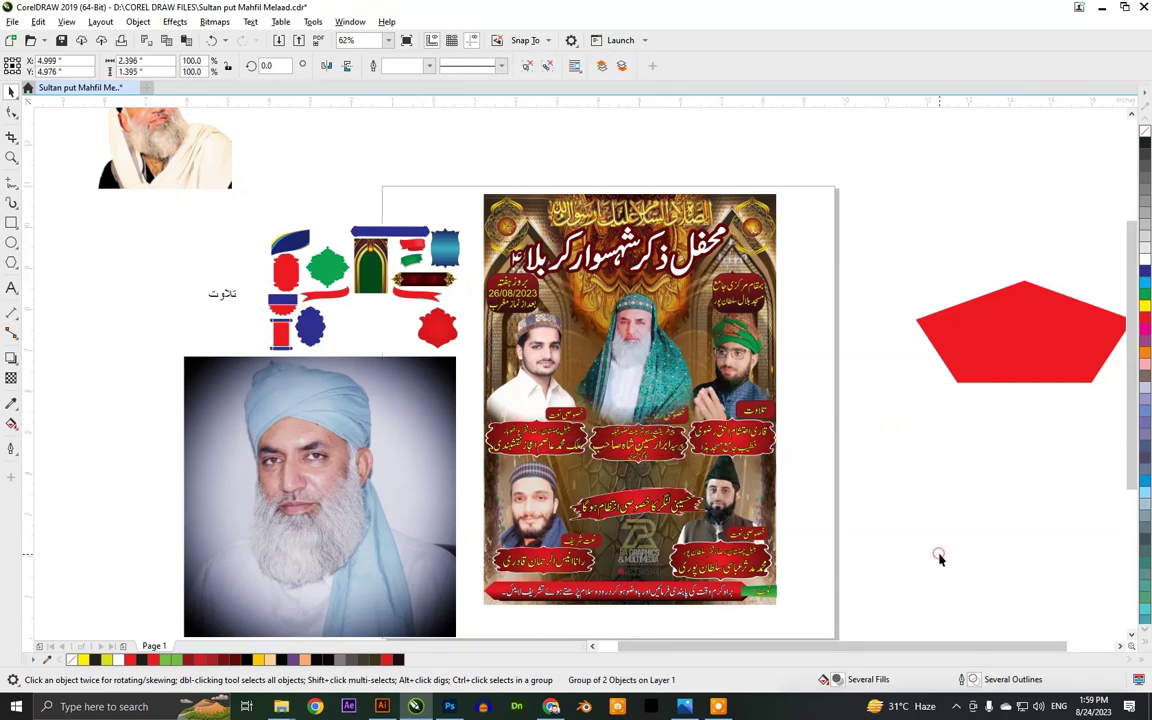
# - Drop the red label copy beneath the portrait and select the label group
pyautogui.click(677, 430)
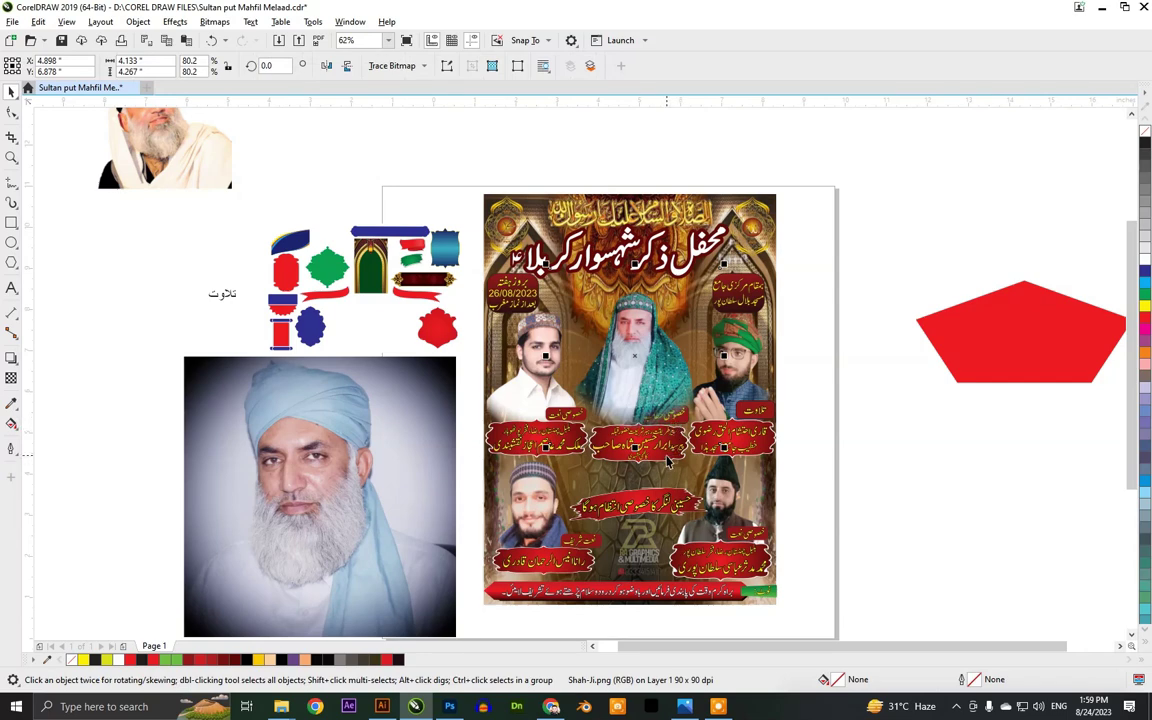
pyautogui.click(667, 453)
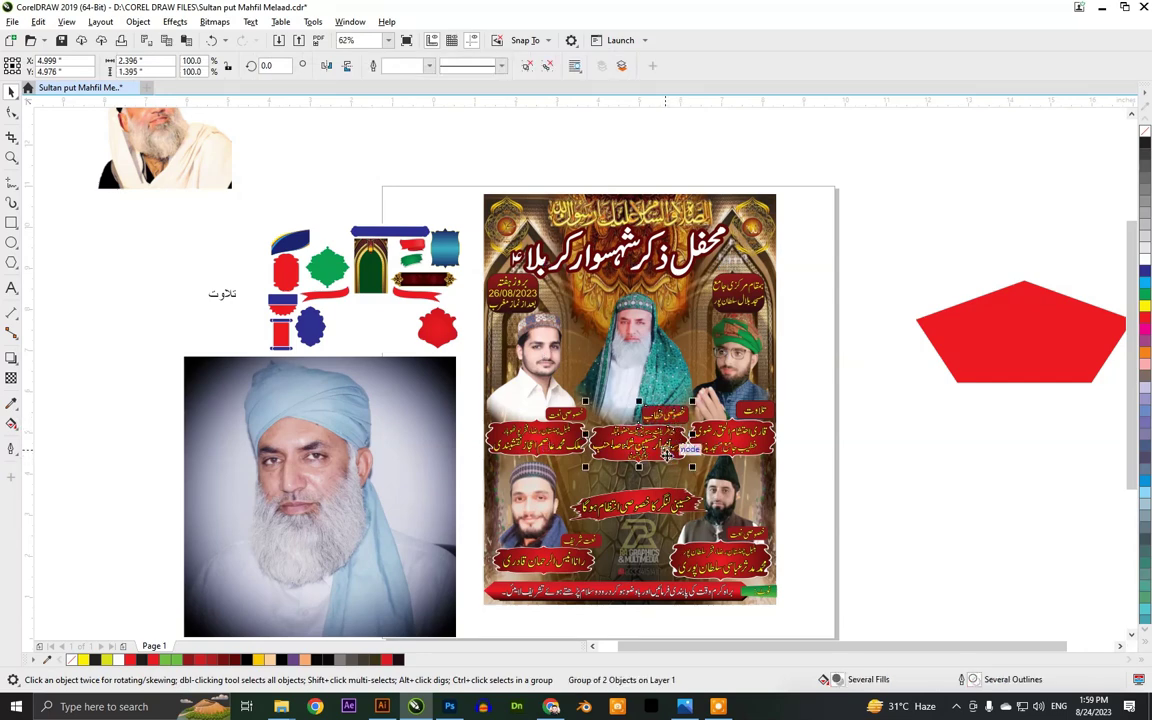
pyautogui.scroll(5, 640, 400)
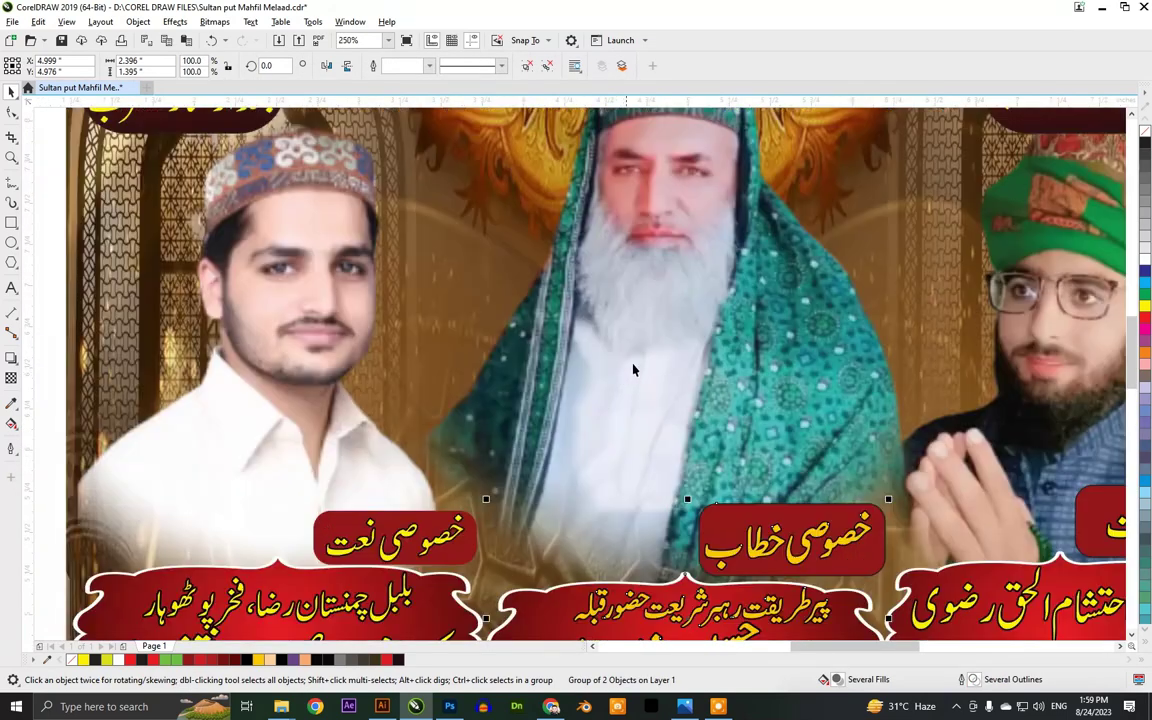
pyautogui.scroll(-2, 652, 320)
# - Nudge the Shah-Ji.png portrait down, enlarge it to 84.2%, then re-centre it above the banner
pyautogui.click(655, 306)
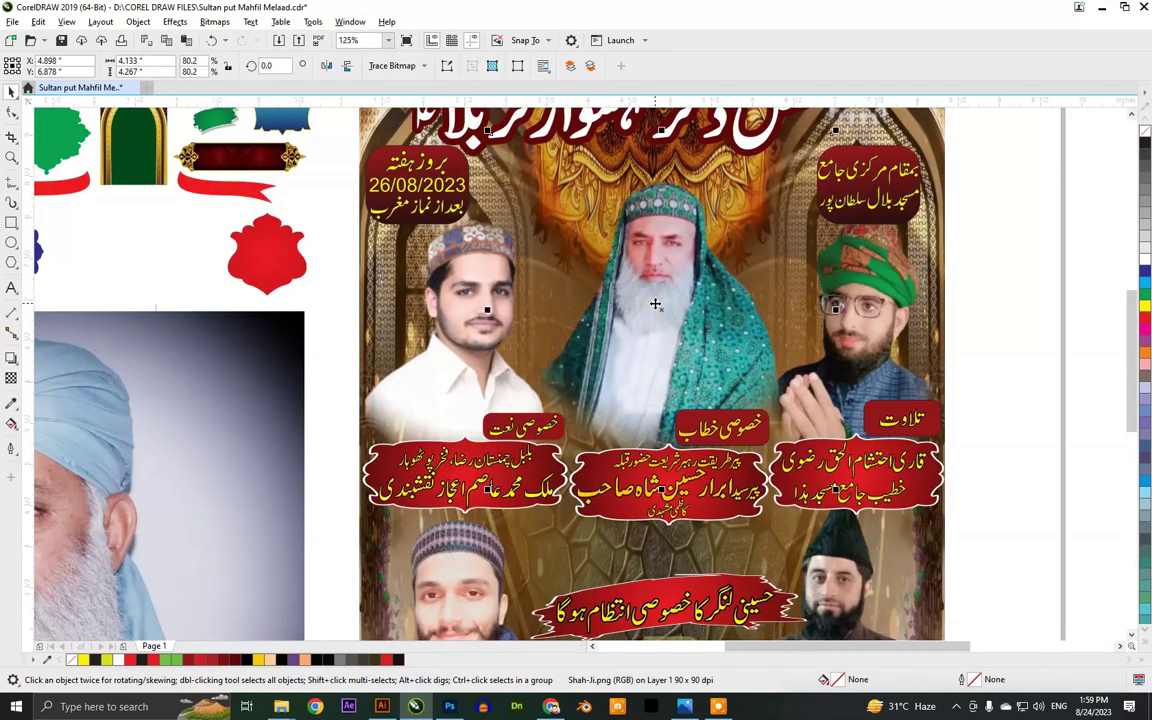
pyautogui.press('Down')
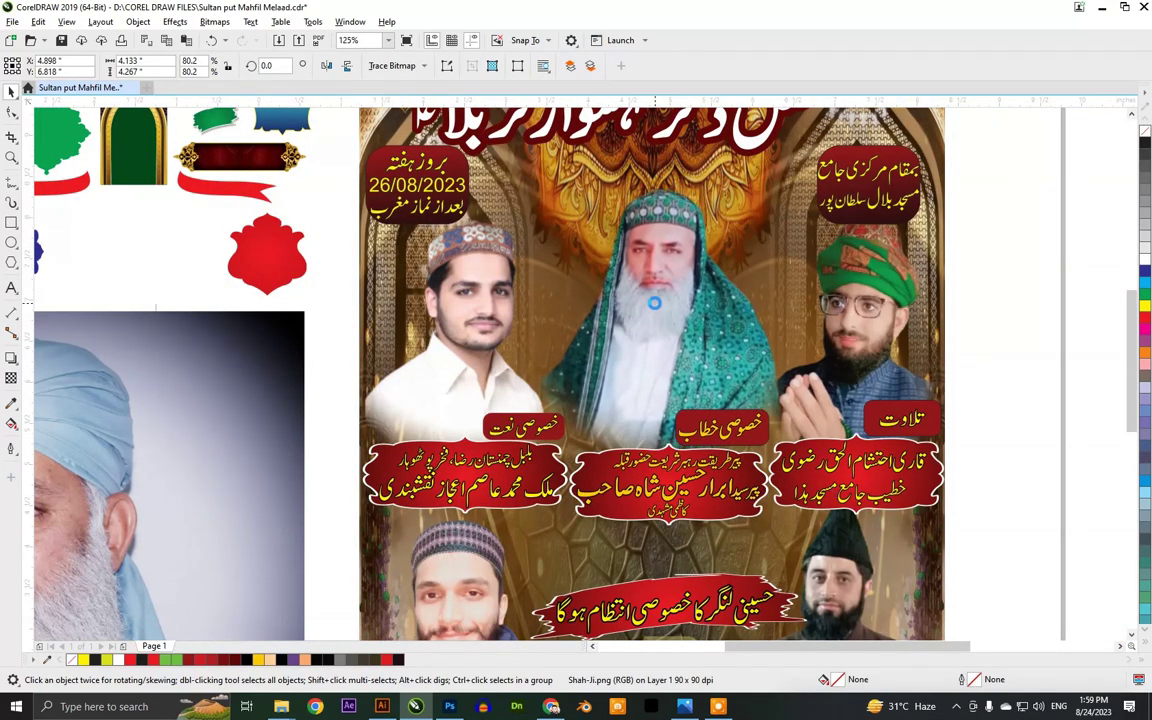
pyautogui.press('Down')
pyautogui.press('Down')
pyautogui.press('Down')
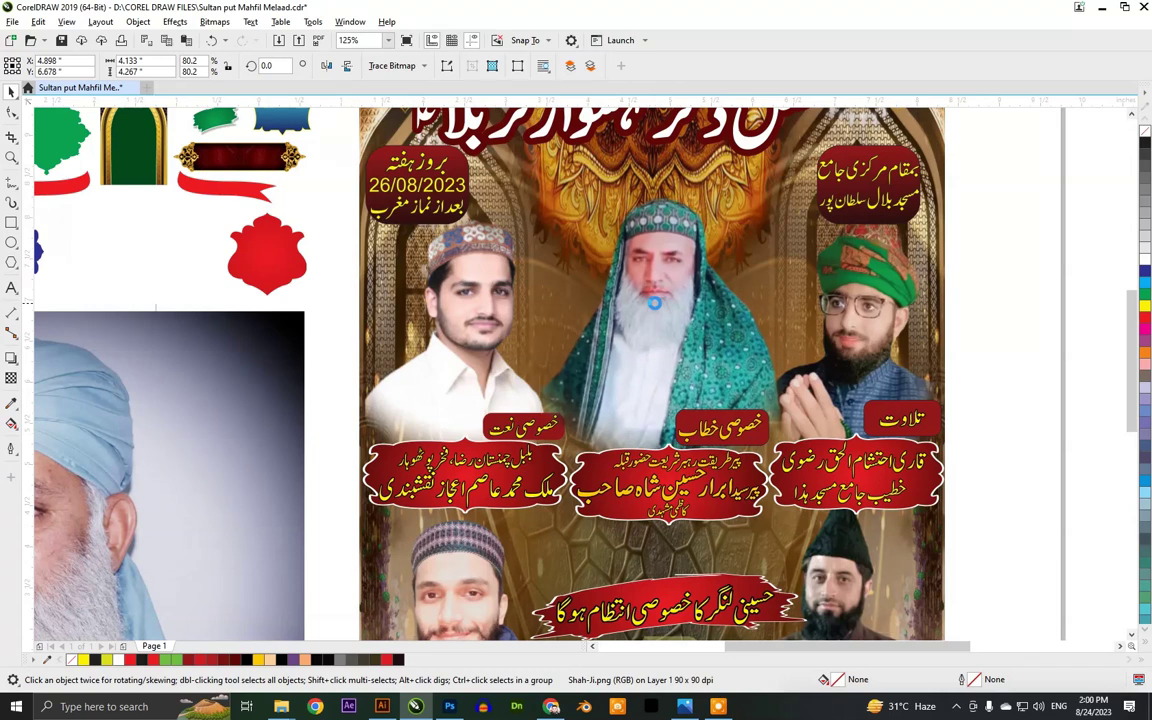
pyautogui.press('Down')
pyautogui.press('Down')
pyautogui.press('Down')
pyautogui.press('Down')
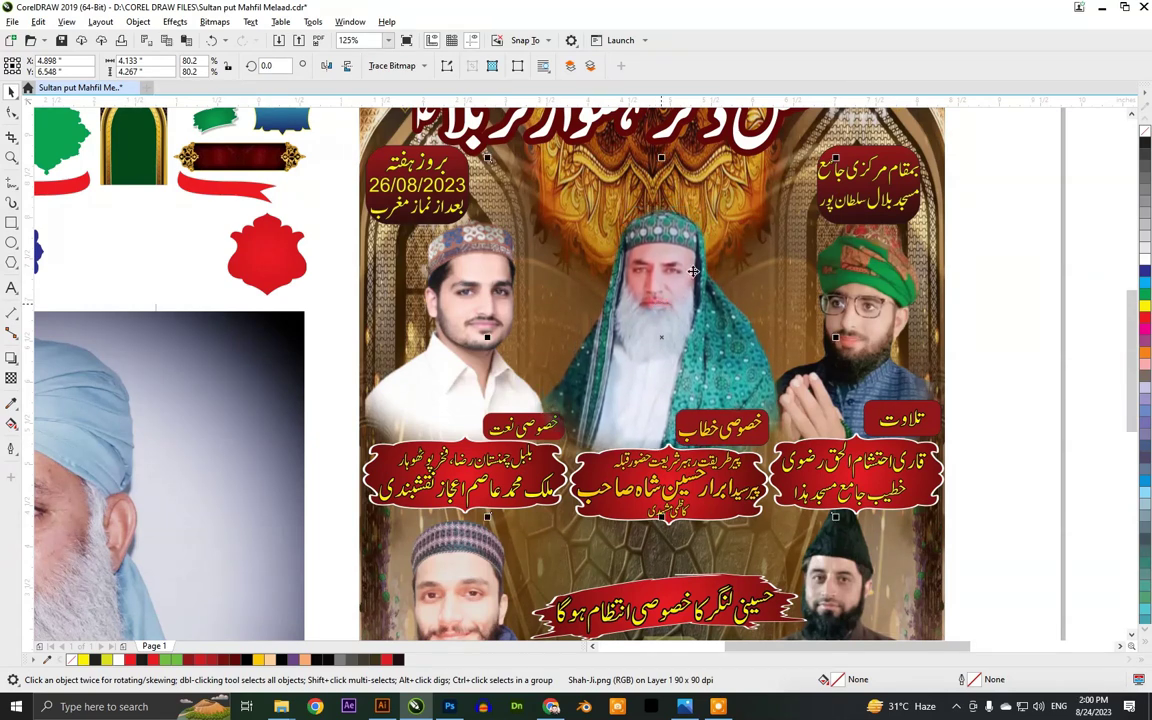
pyautogui.moveTo(835, 162); pyautogui.dragTo(851, 143)
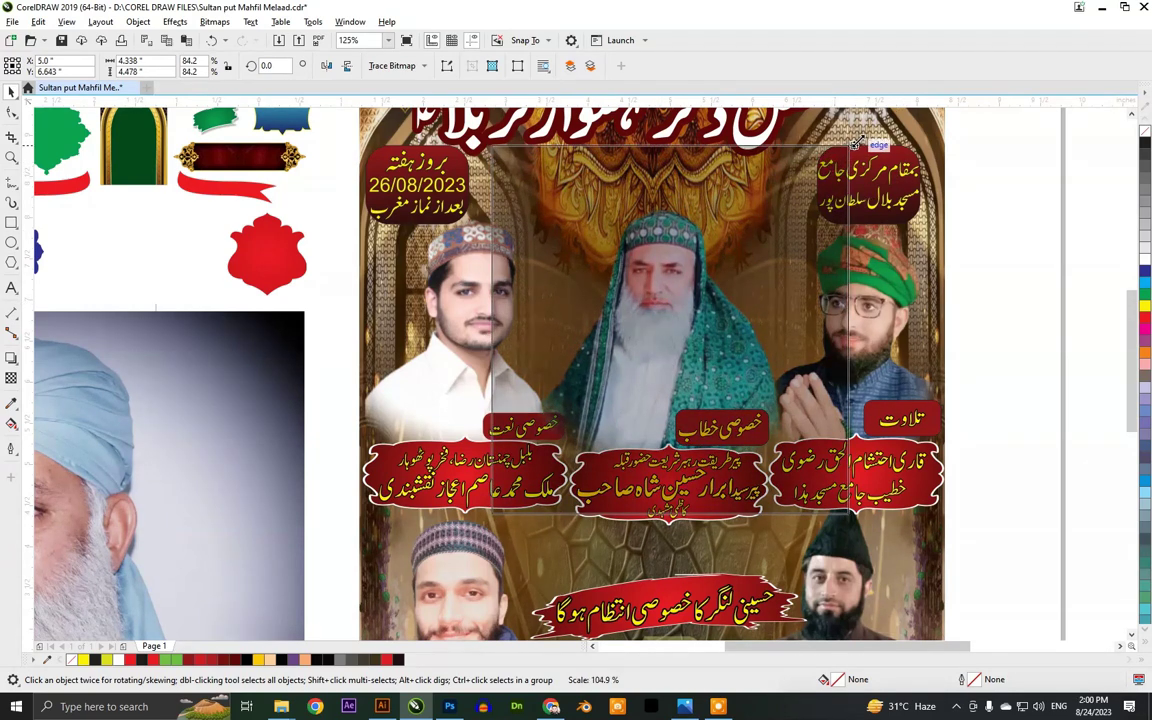
pyautogui.press('Left')
pyautogui.press('Left')
pyautogui.press('Left')
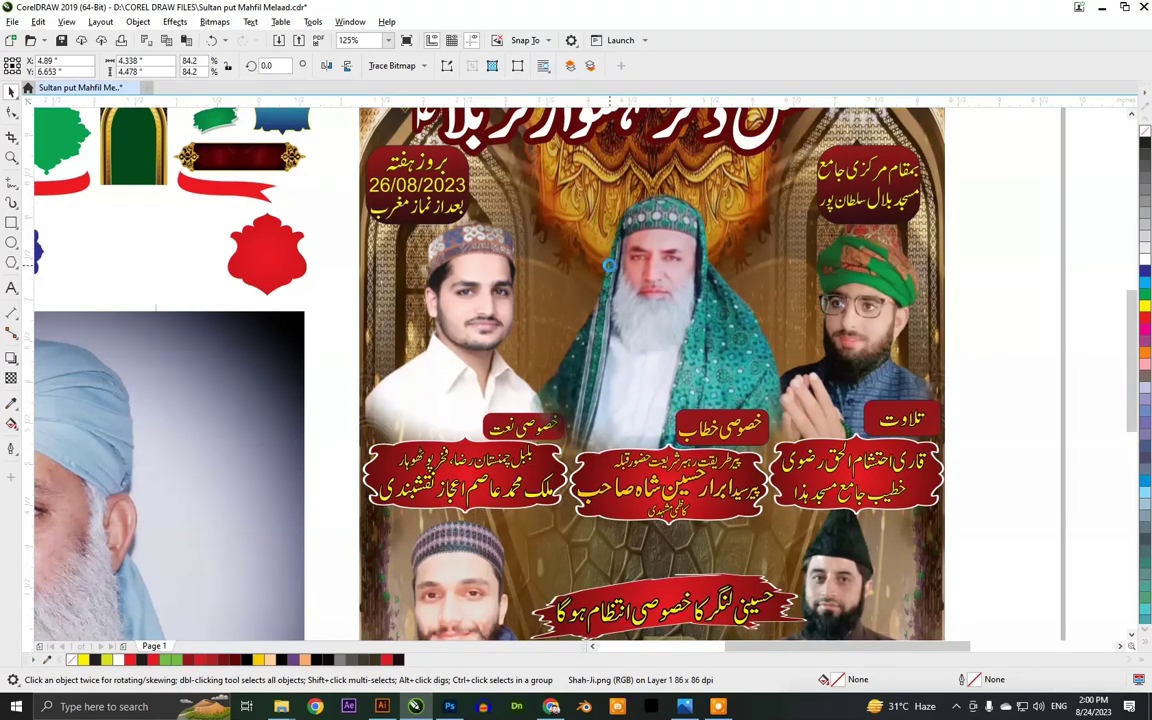
pyautogui.press('Up')
pyautogui.click(1047, 424)
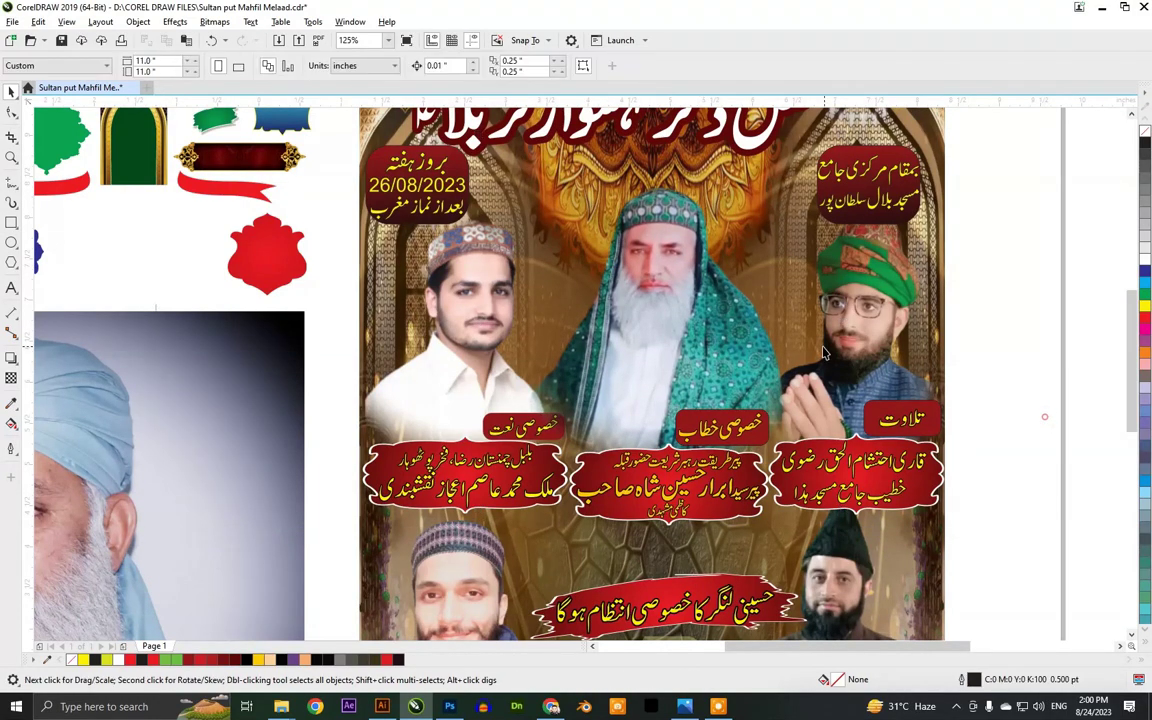
pyautogui.scroll(-5, 820, 348)
pyautogui.scroll(3, 849, 380)
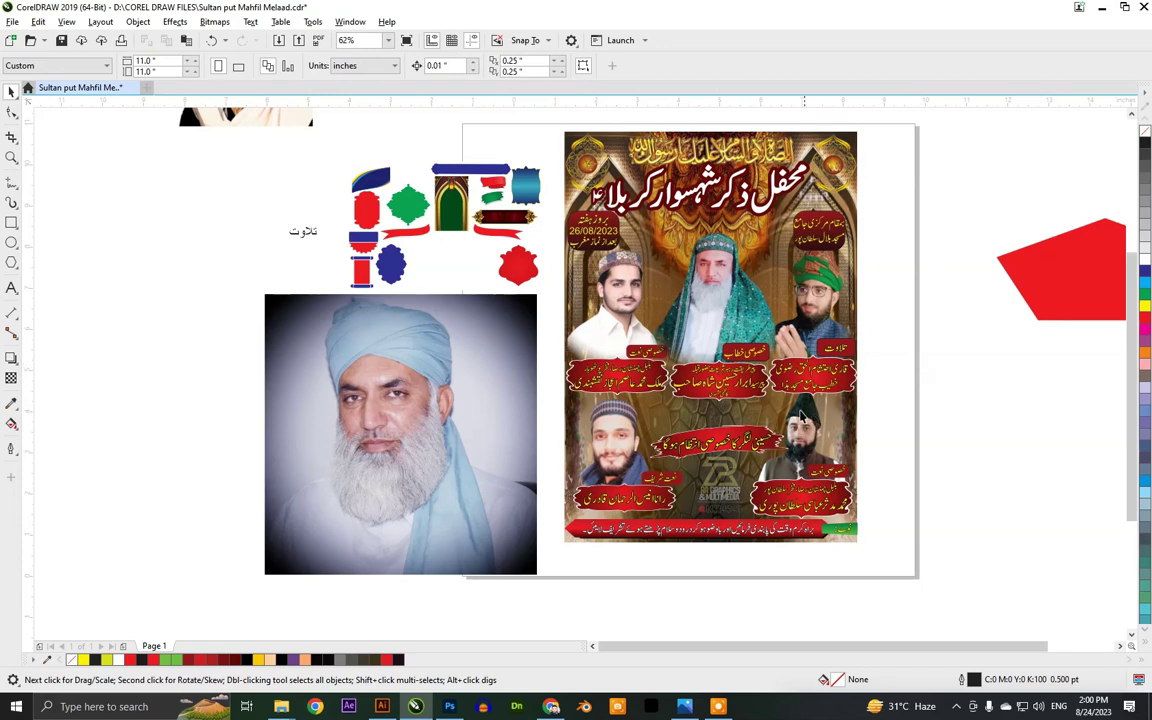
pyautogui.scroll(-3, 742, 360)
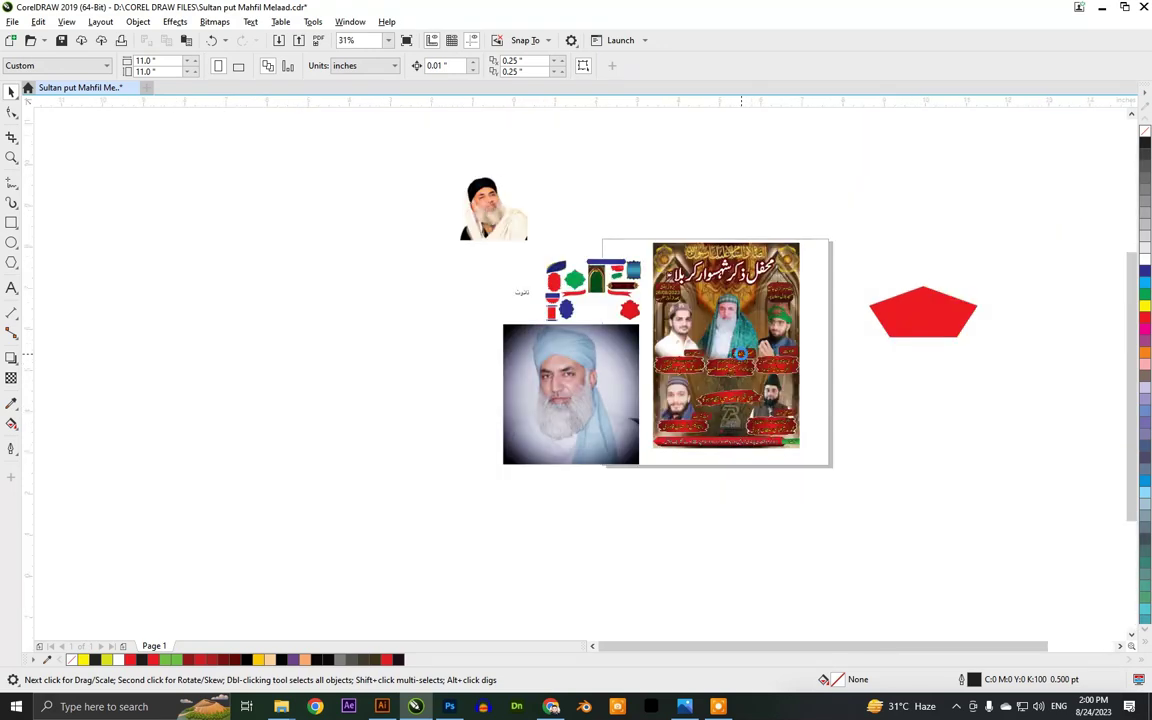
pyautogui.scroll(3, 742, 360)
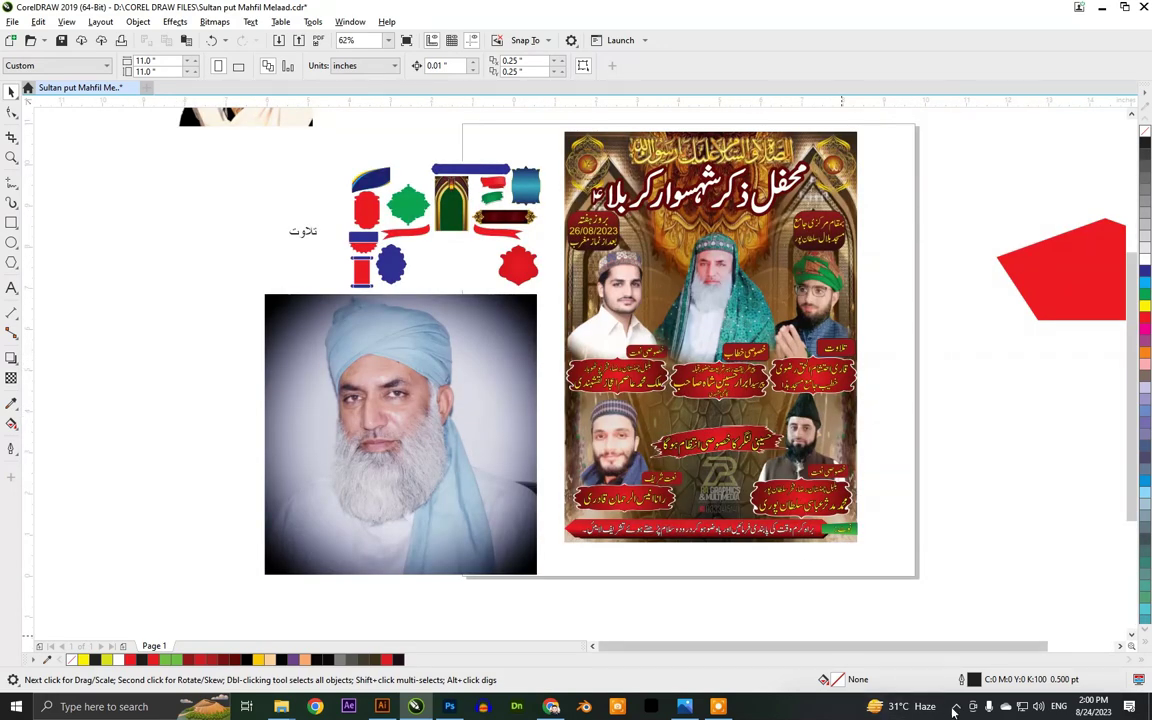